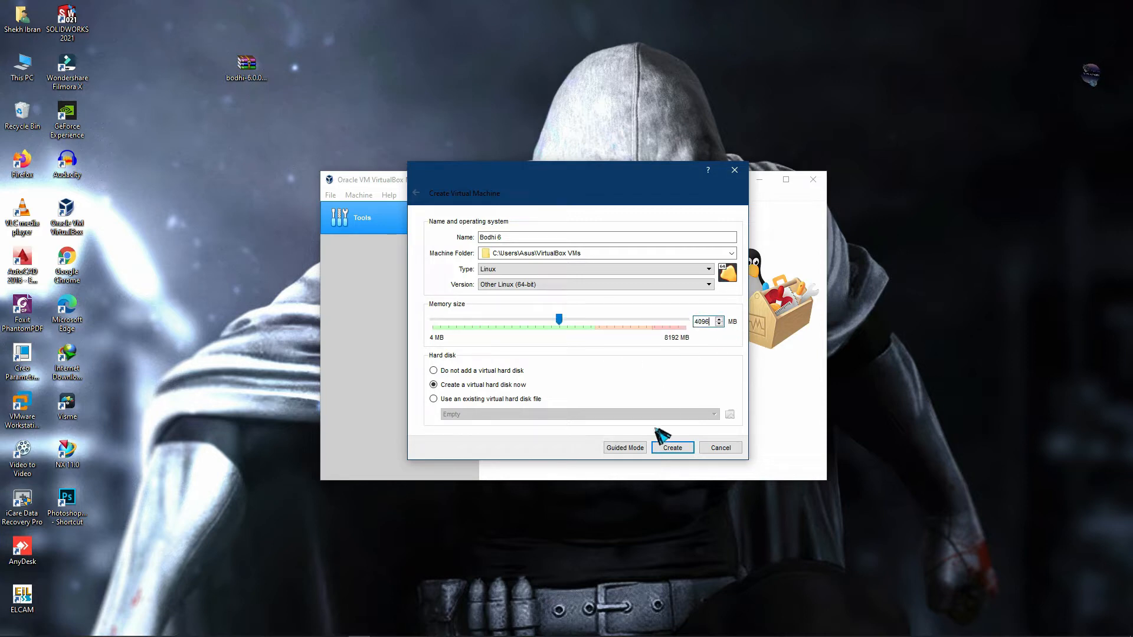
- Create the Bodhi 6 machine with a 20 GB dynamically allocated VDI hard disk
left_click(679, 449)
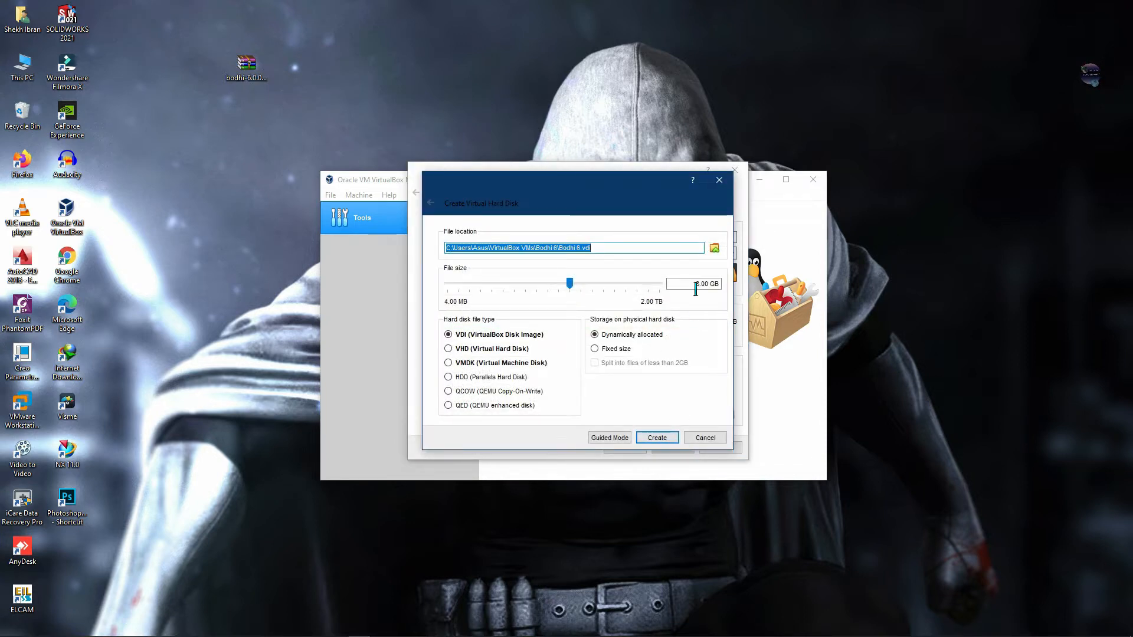
left_click_drag(705, 285, 671, 288)
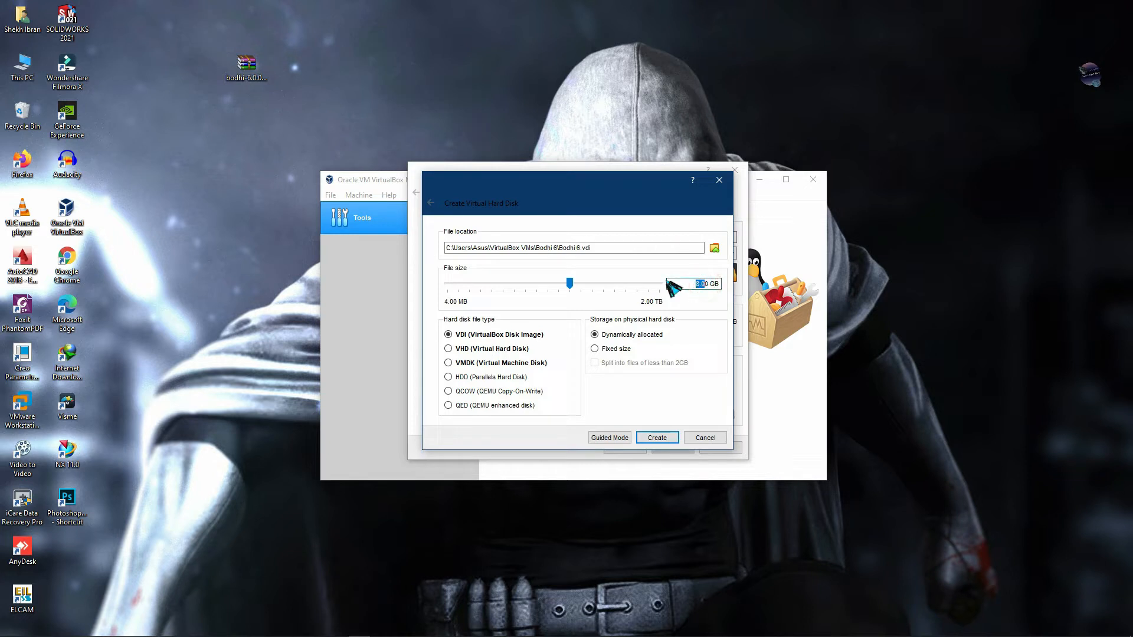
type("2")
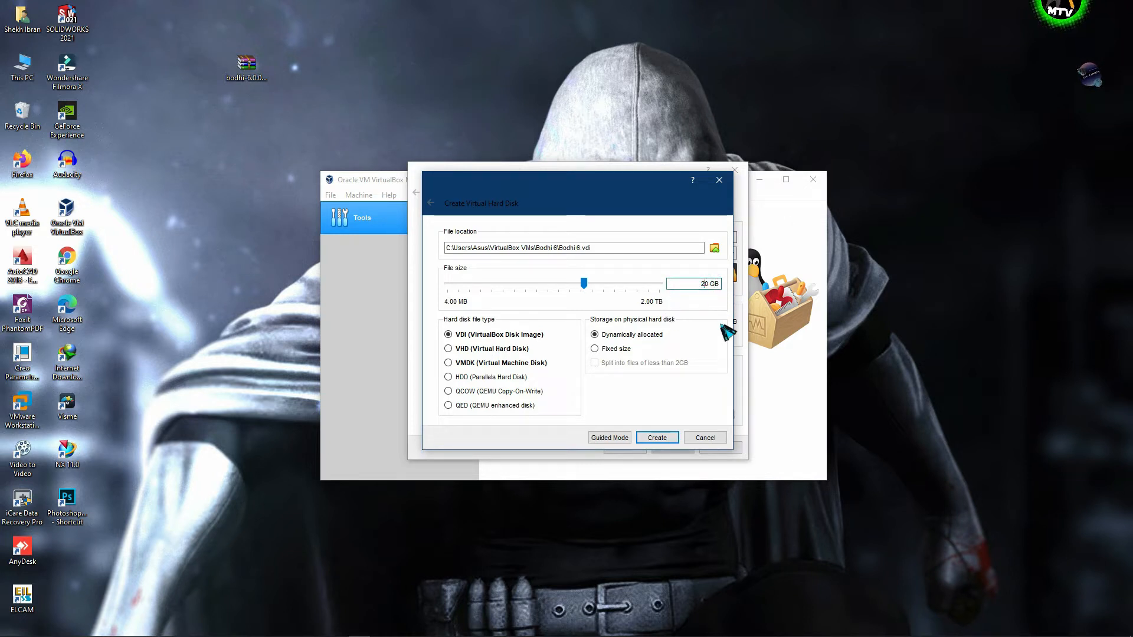
left_click(658, 439)
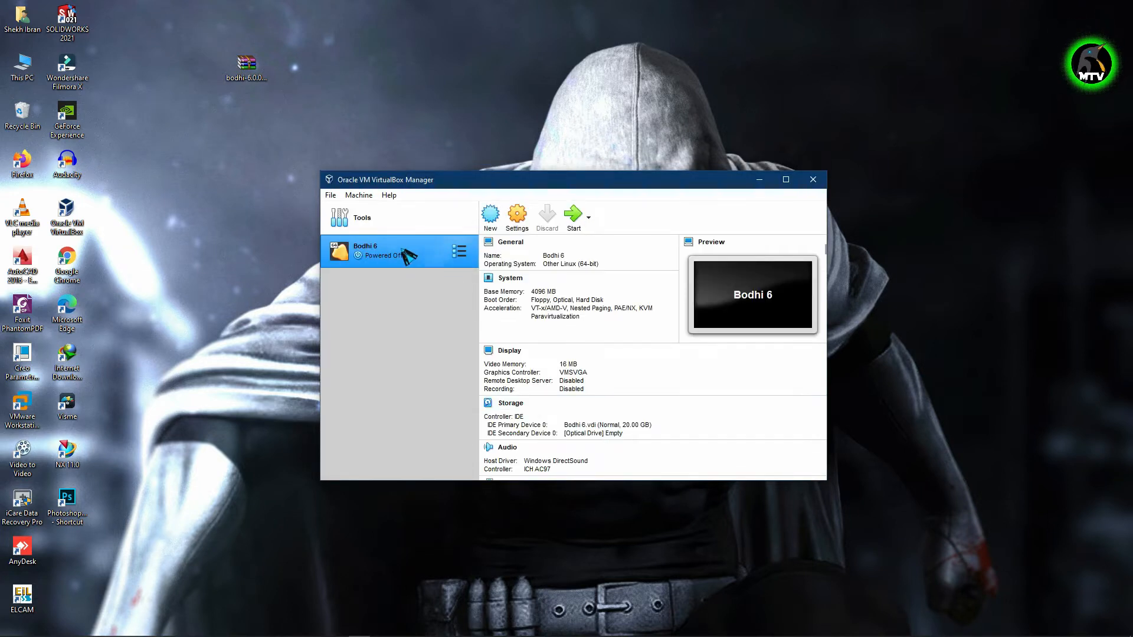
- In Bodhi 6's settings, set Shared Clipboard and Drag'n'Drop to Bidirectional
right_click(384, 249)
left_click(397, 255)
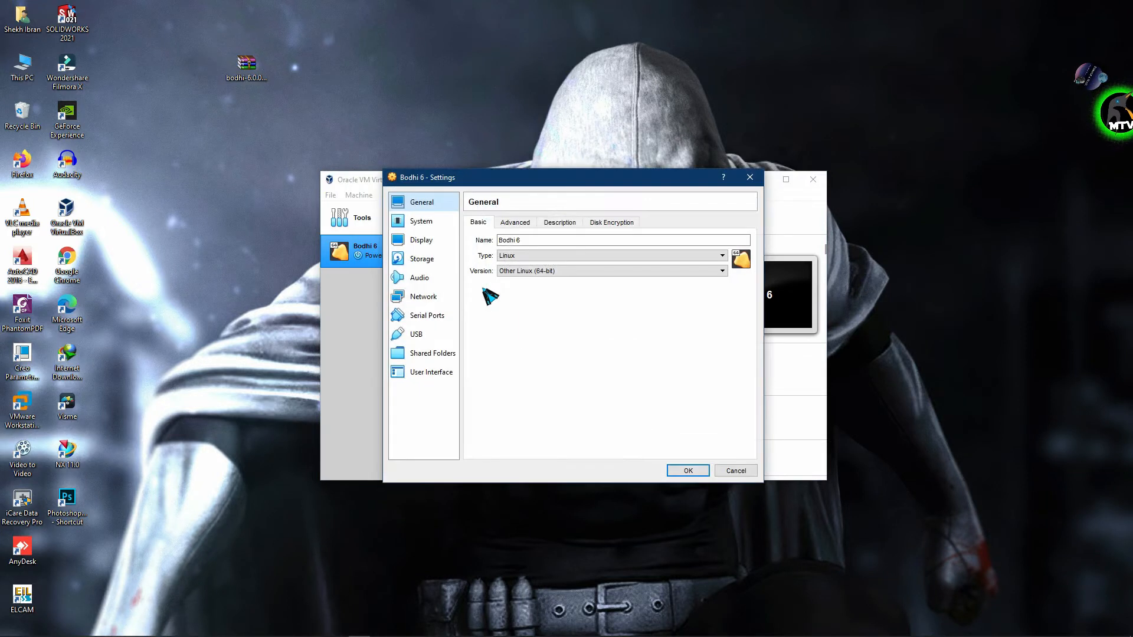
left_click(512, 222)
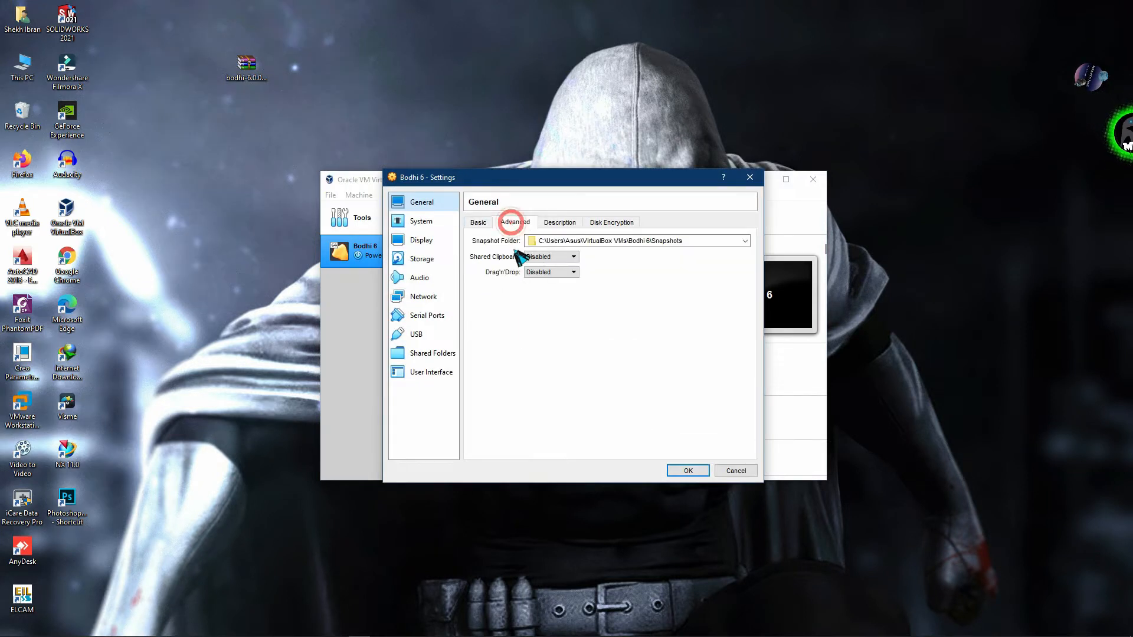
left_click(569, 257)
left_click(548, 289)
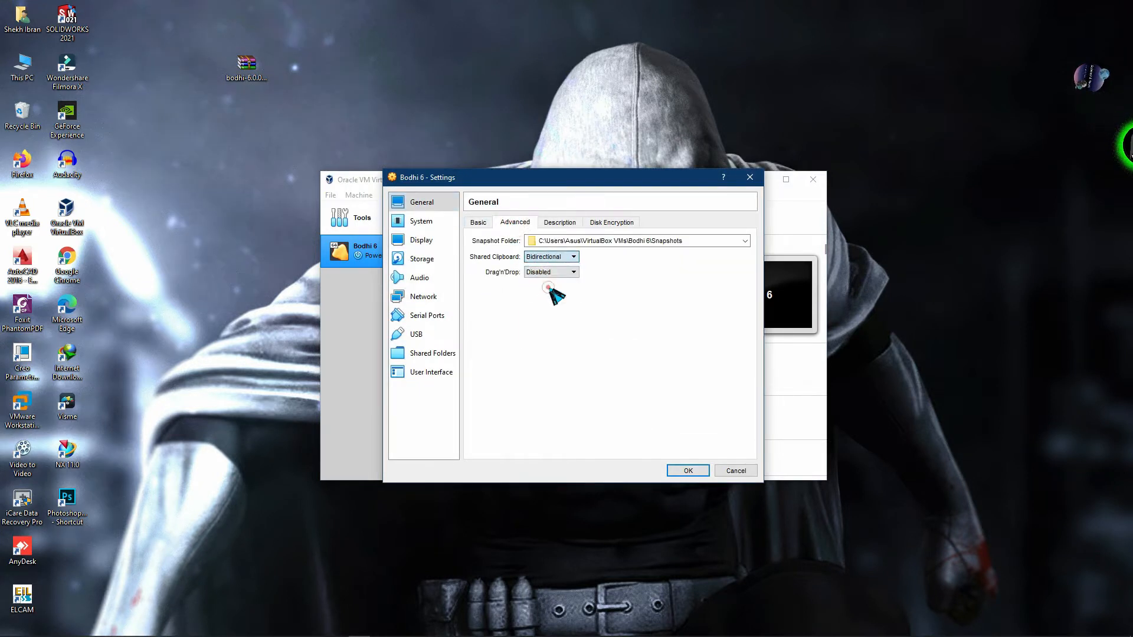
left_click(554, 272)
left_click(547, 303)
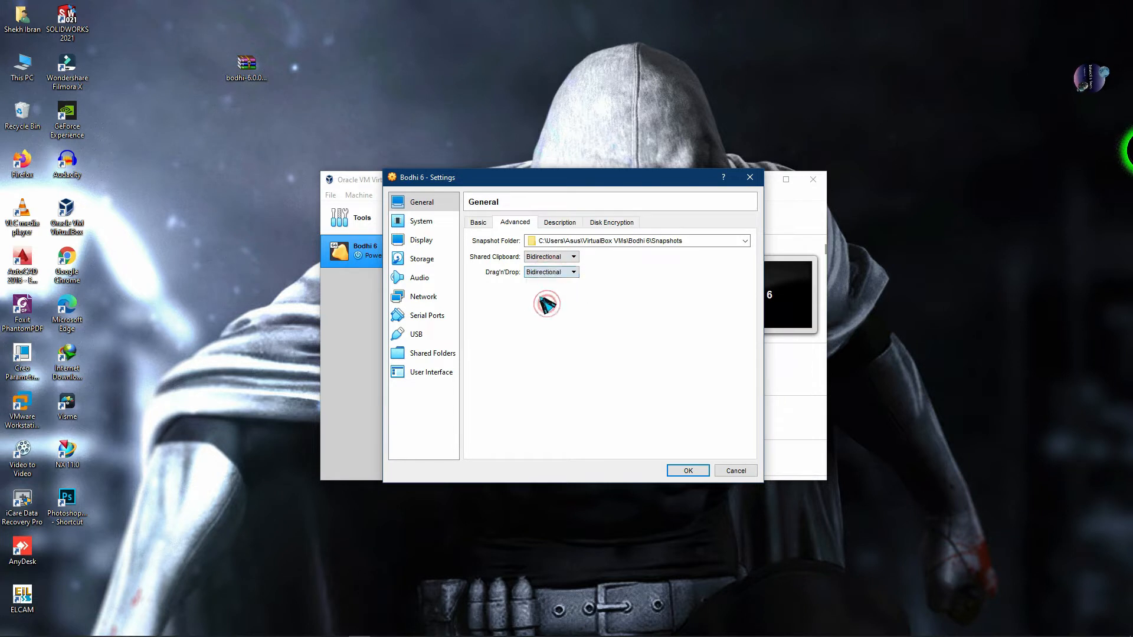
- Check the processor settings and raise video memory to 128 MB
left_click(452, 227)
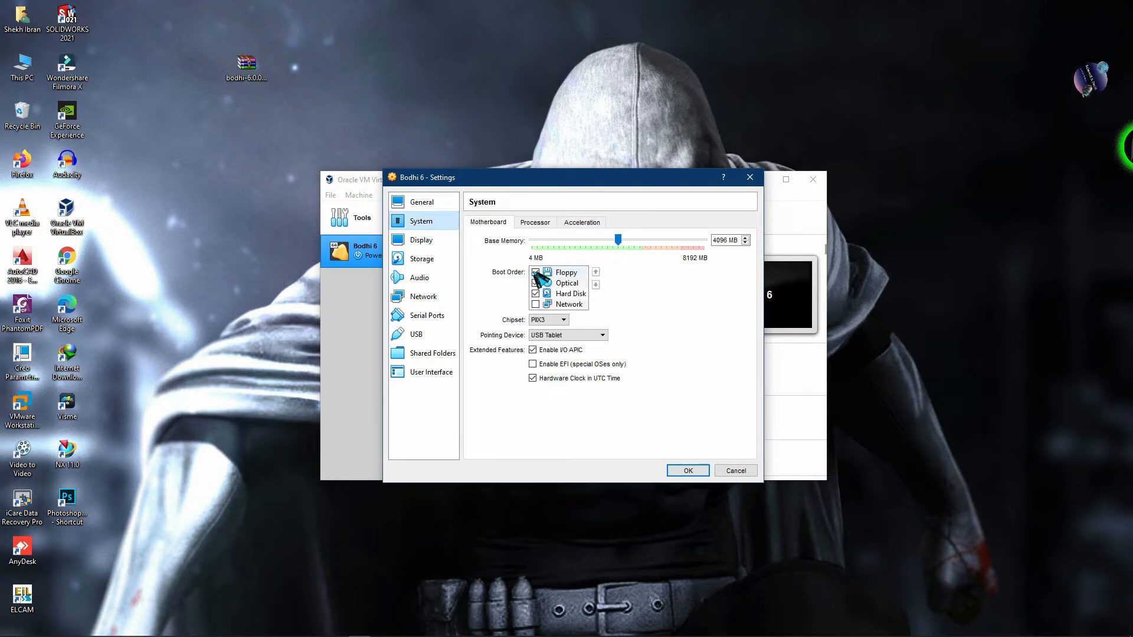
left_click(535, 222)
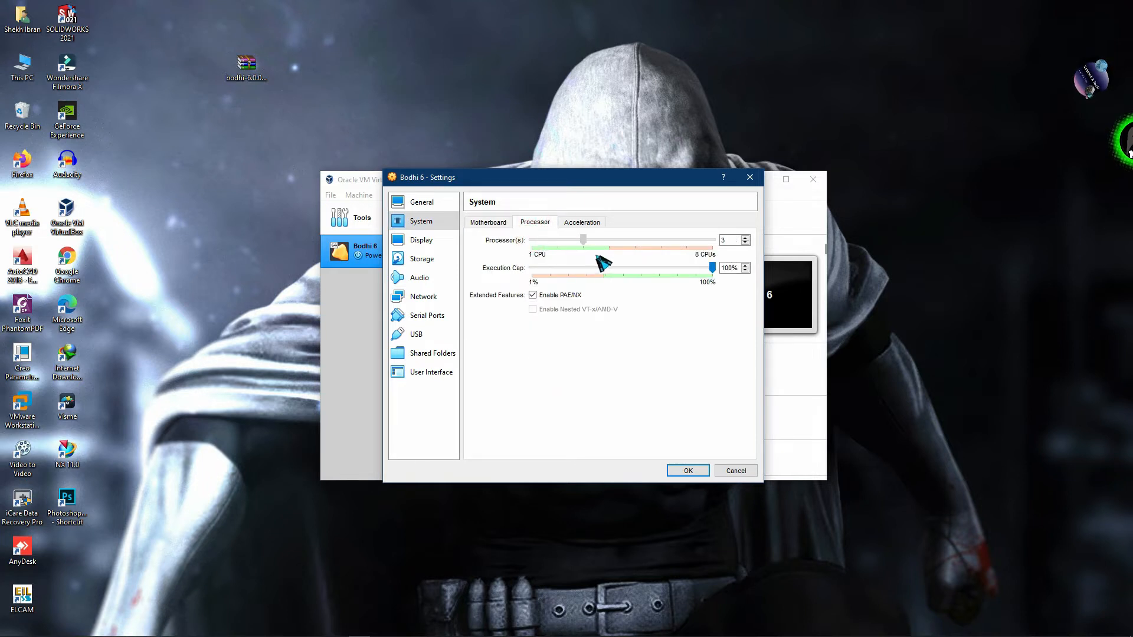
left_click(440, 242)
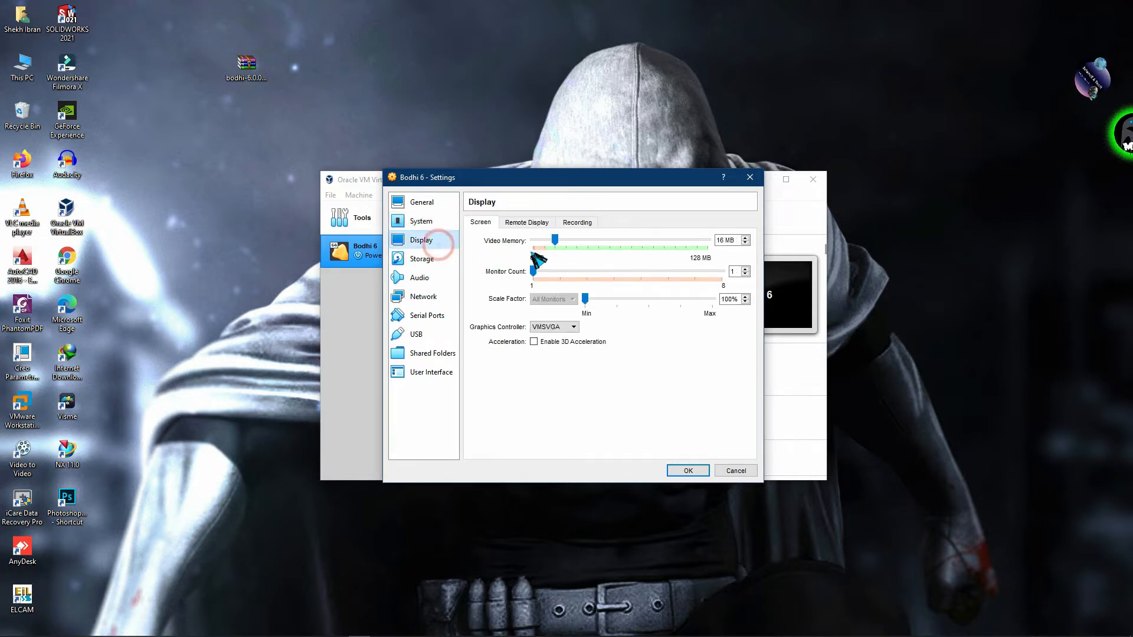
left_click_drag(558, 238, 737, 241)
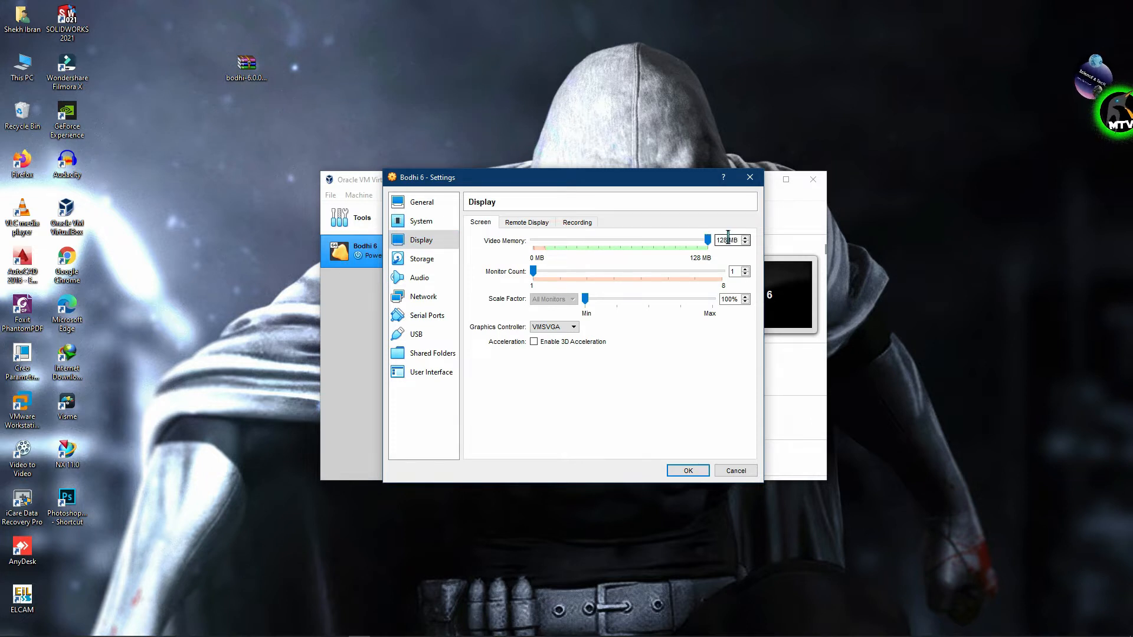
left_click(442, 260)
- Load bodhi-6.0.0-64.iso into the empty optical drive
left_click(497, 264)
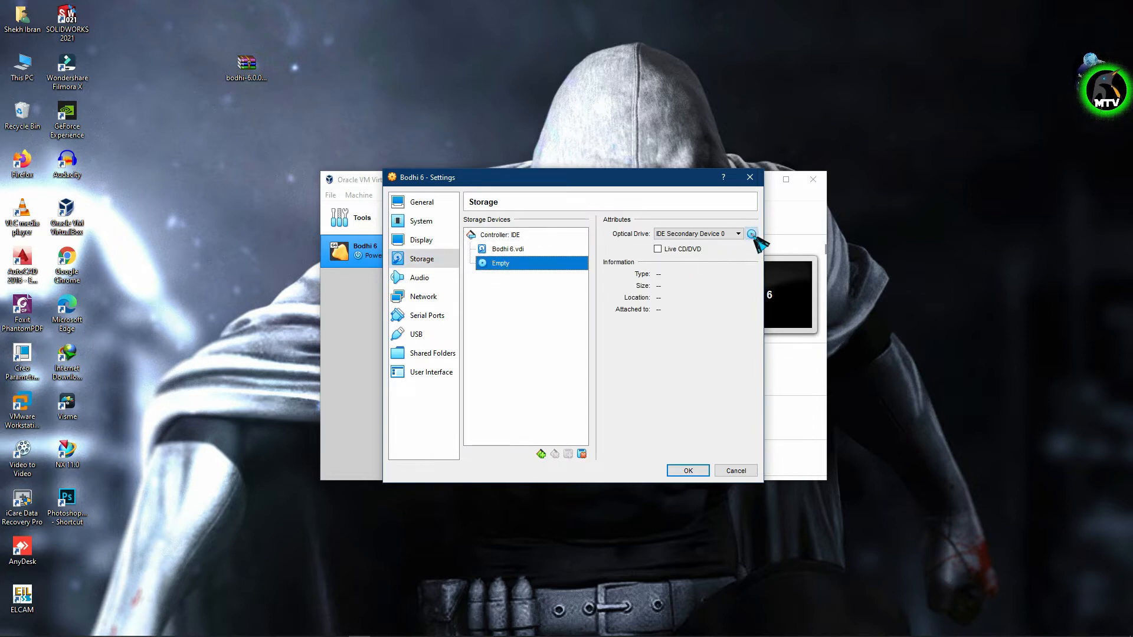
left_click(751, 233)
left_click(782, 258)
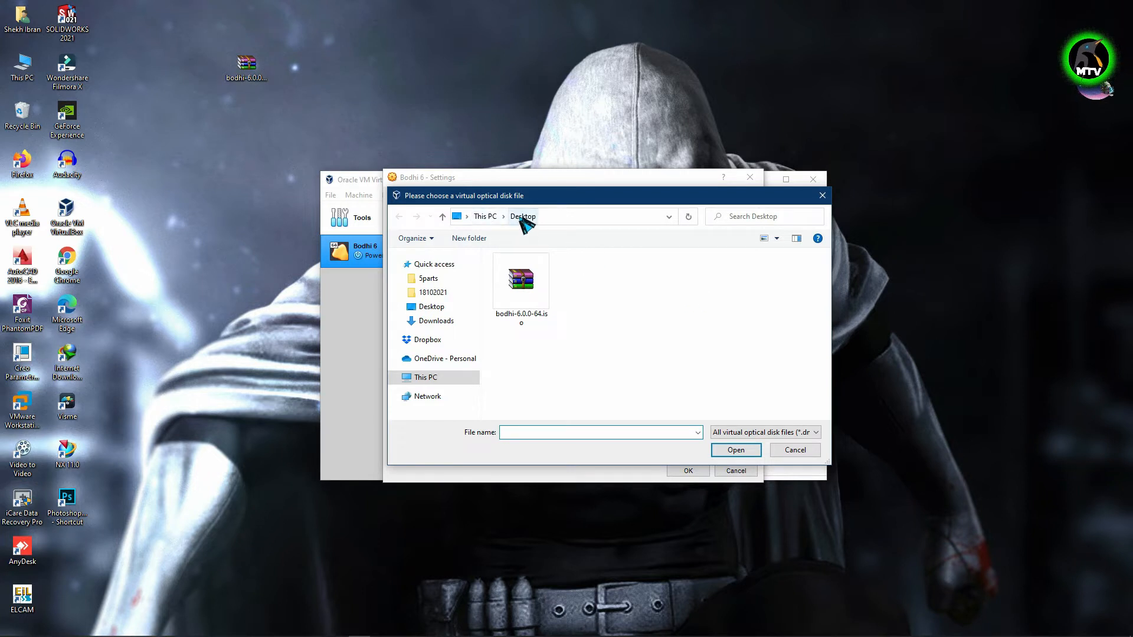
left_click(521, 281)
left_click(736, 449)
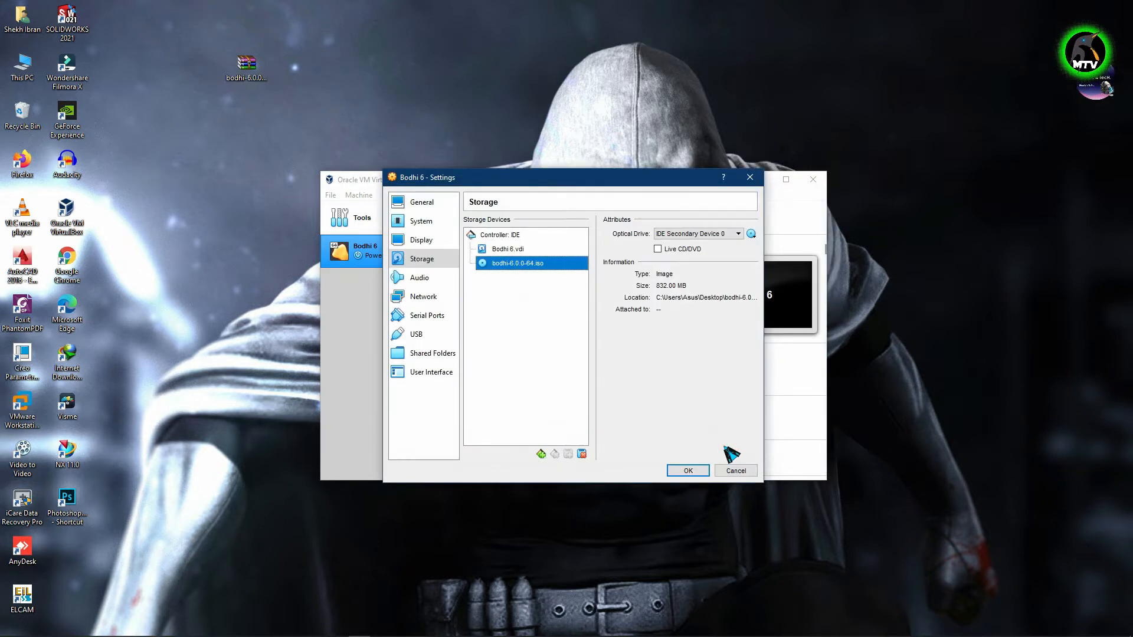
- Switch to the USB 3.0 (xHCI) controller and save the machine settings
left_click(438, 296)
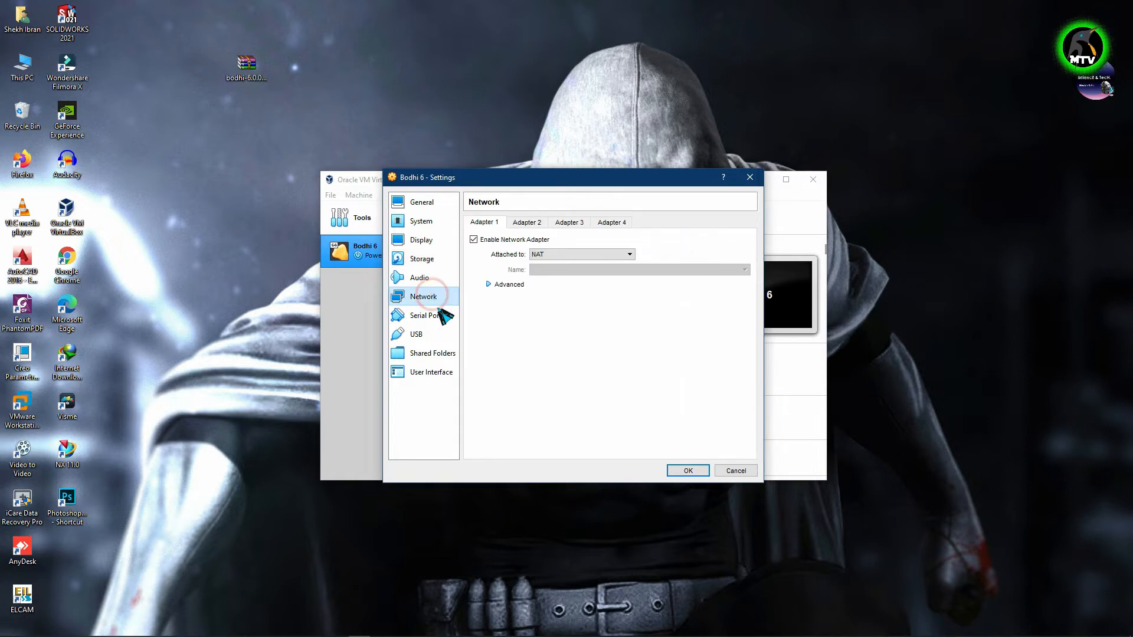
left_click(445, 335)
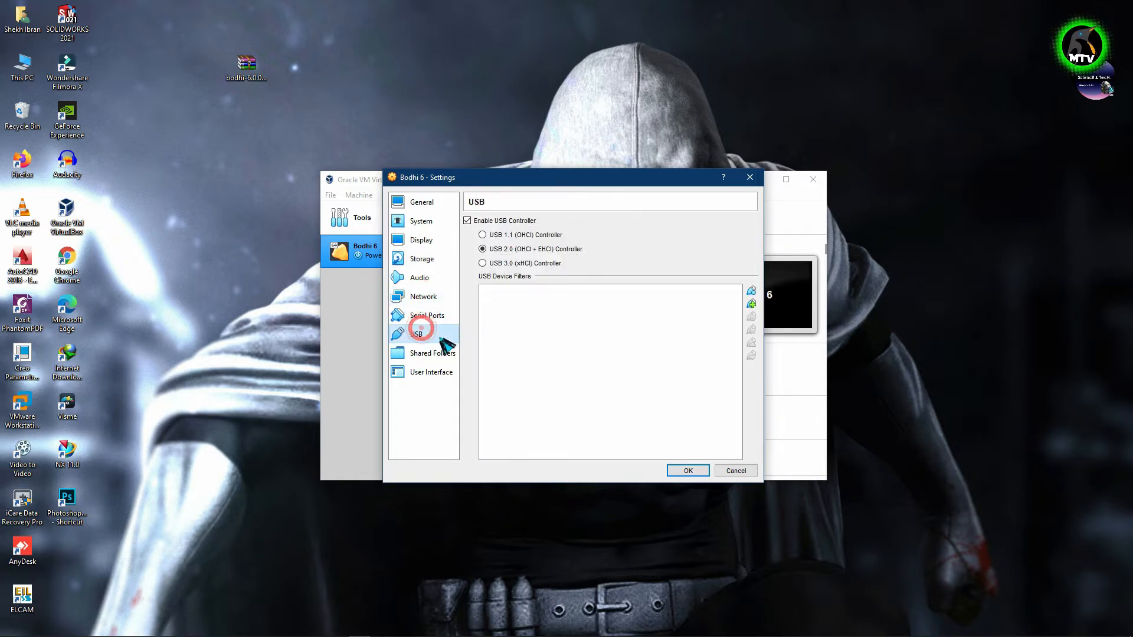
left_click(493, 263)
left_click(686, 471)
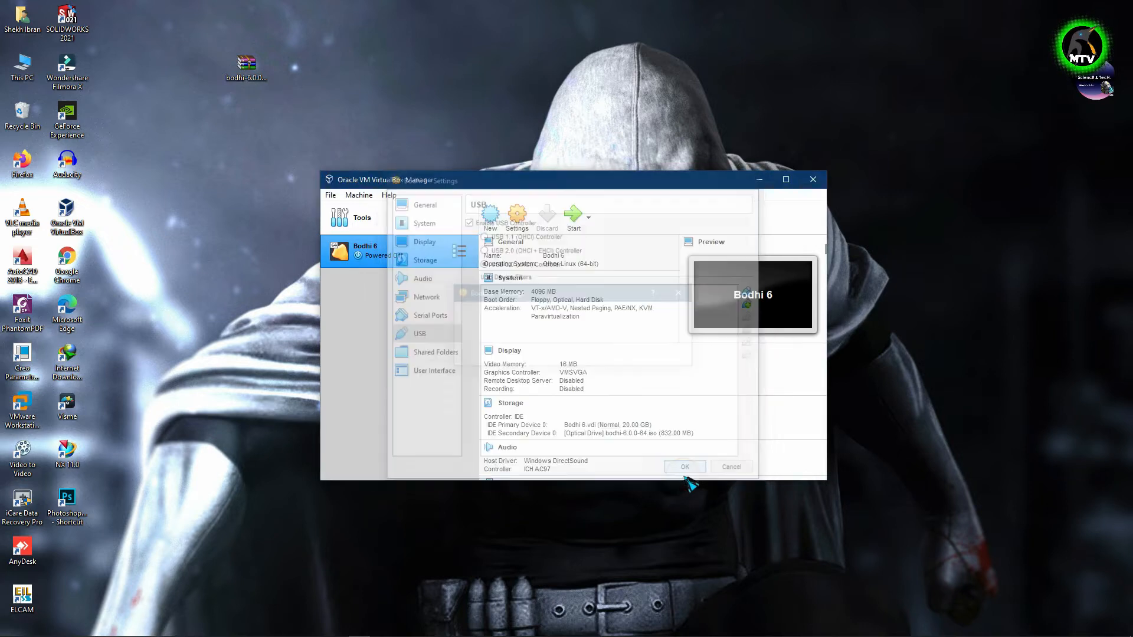
- Start Bodhi 6, maximize its window, and boot the live session from the disc
left_click(576, 218)
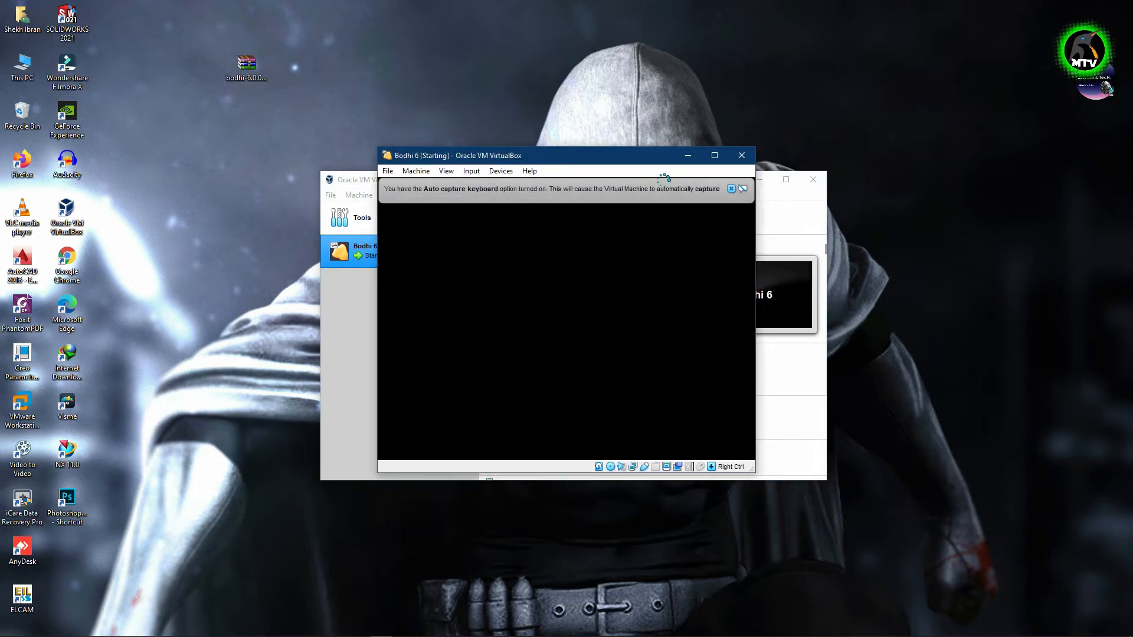
left_click(714, 155)
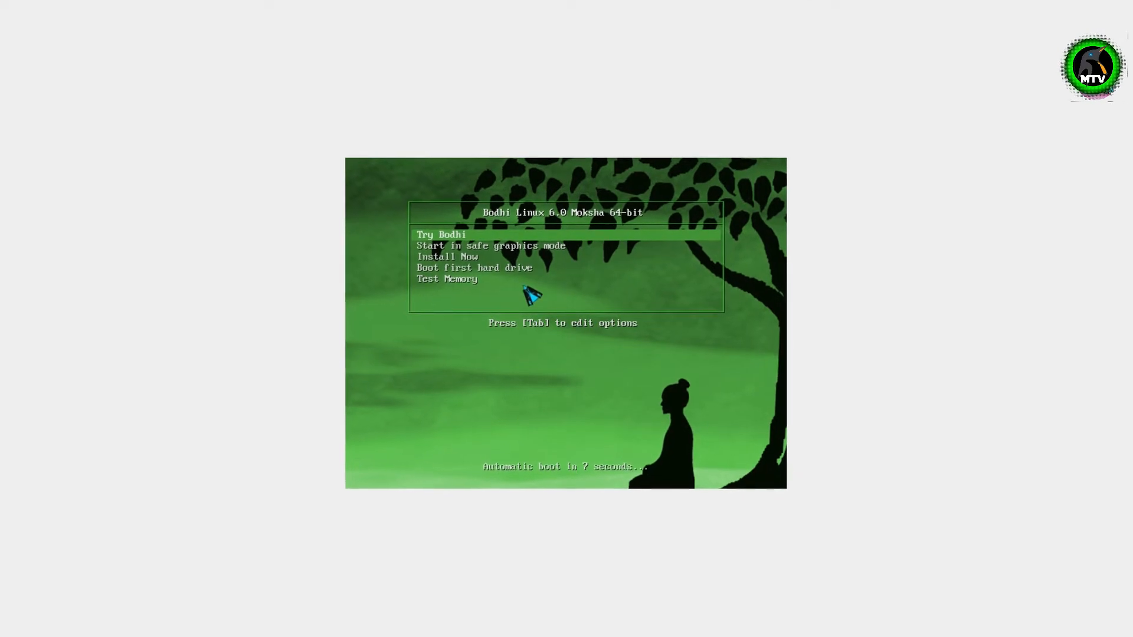
key("Return")
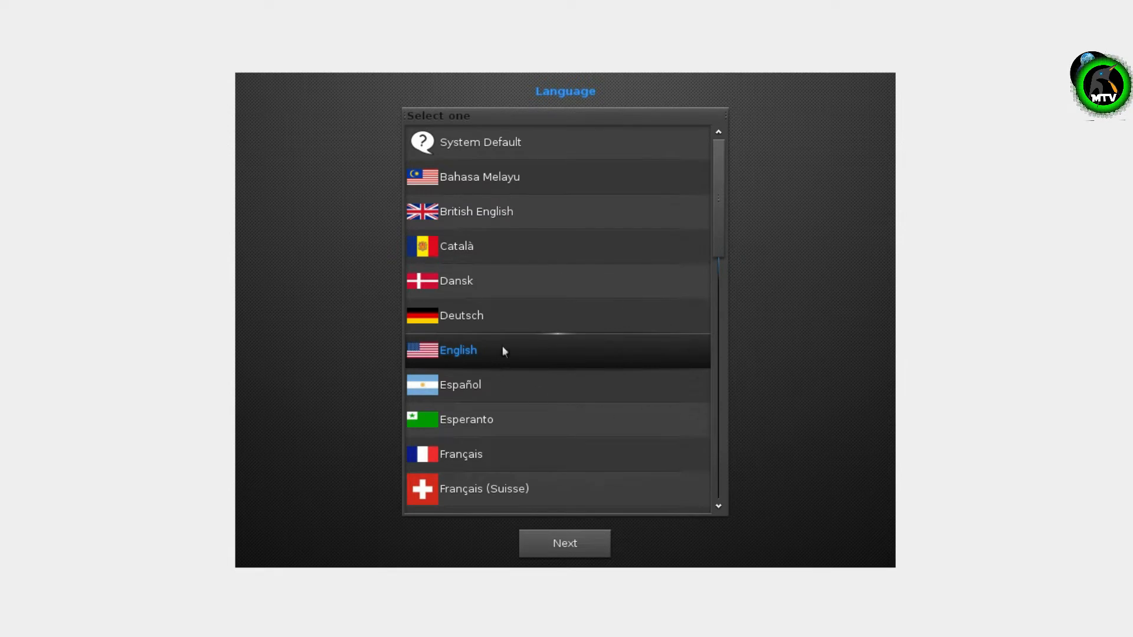
- Accept English as the language and English (US) as the keyboard
left_click(579, 542)
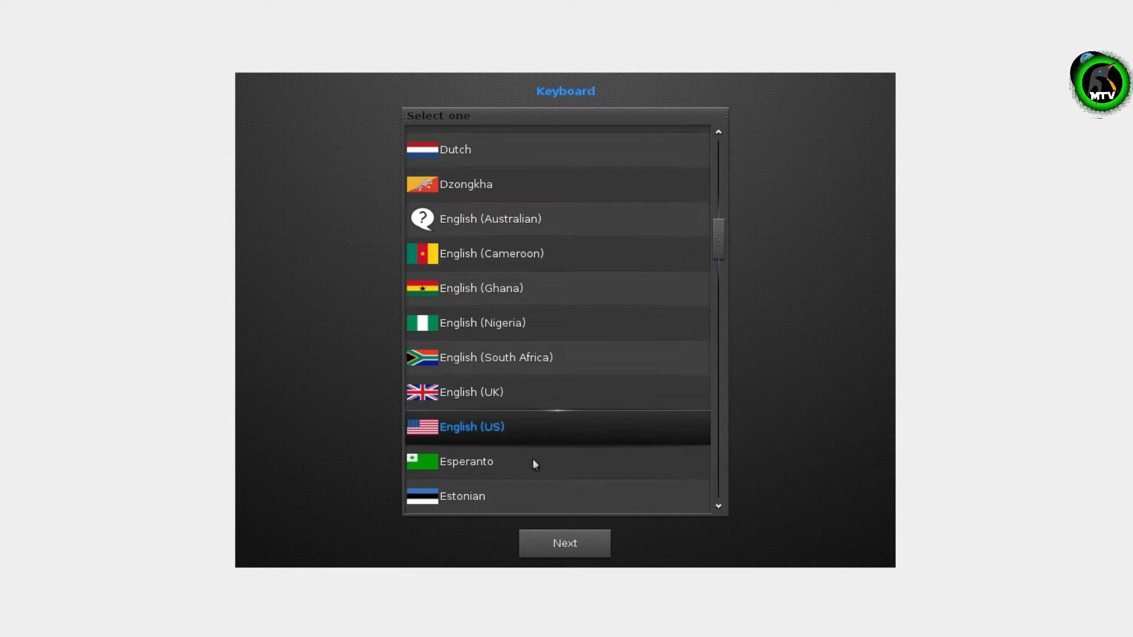
left_click(564, 549)
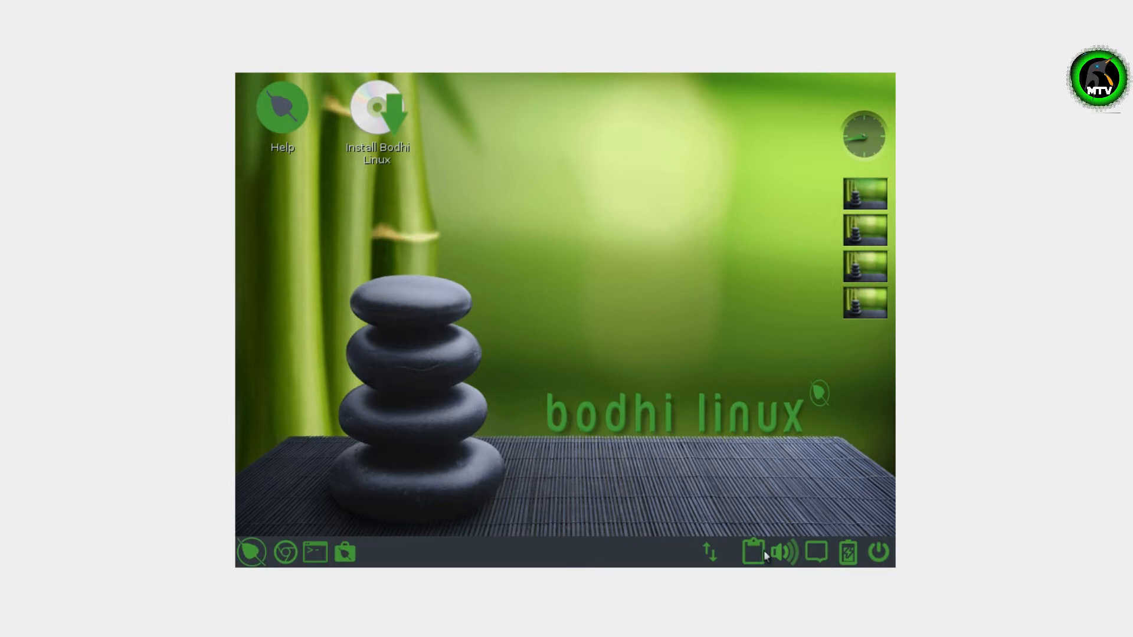
- Open the desktop Settings window from the main menu's settings submenu
left_click(254, 554)
left_click(311, 527)
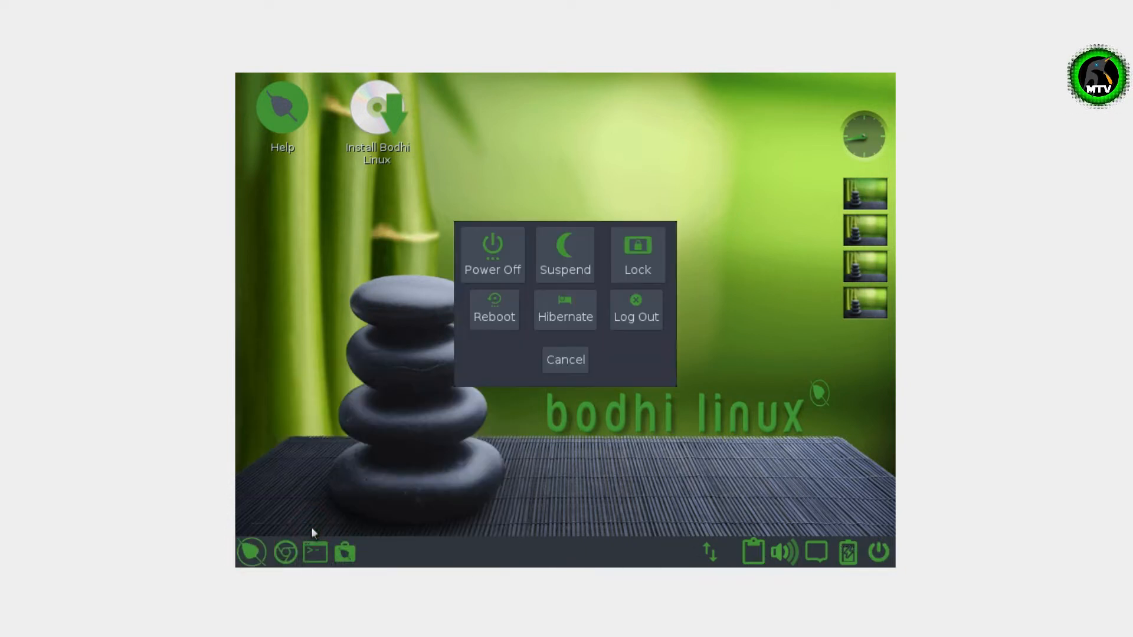
key("Escape")
left_click(253, 552)
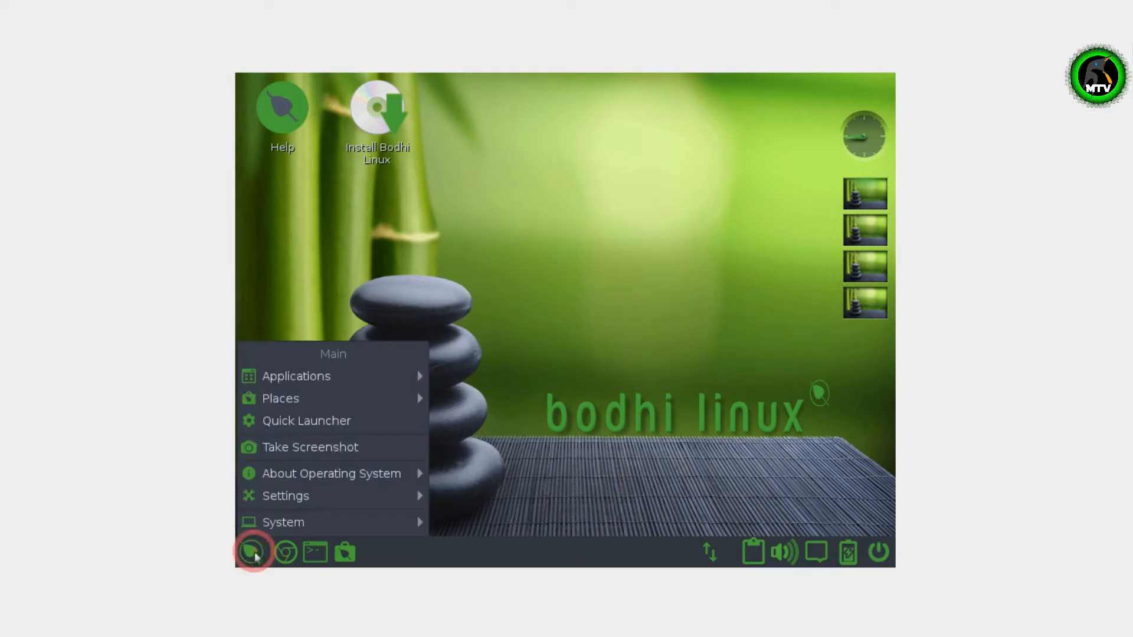
left_click(314, 497)
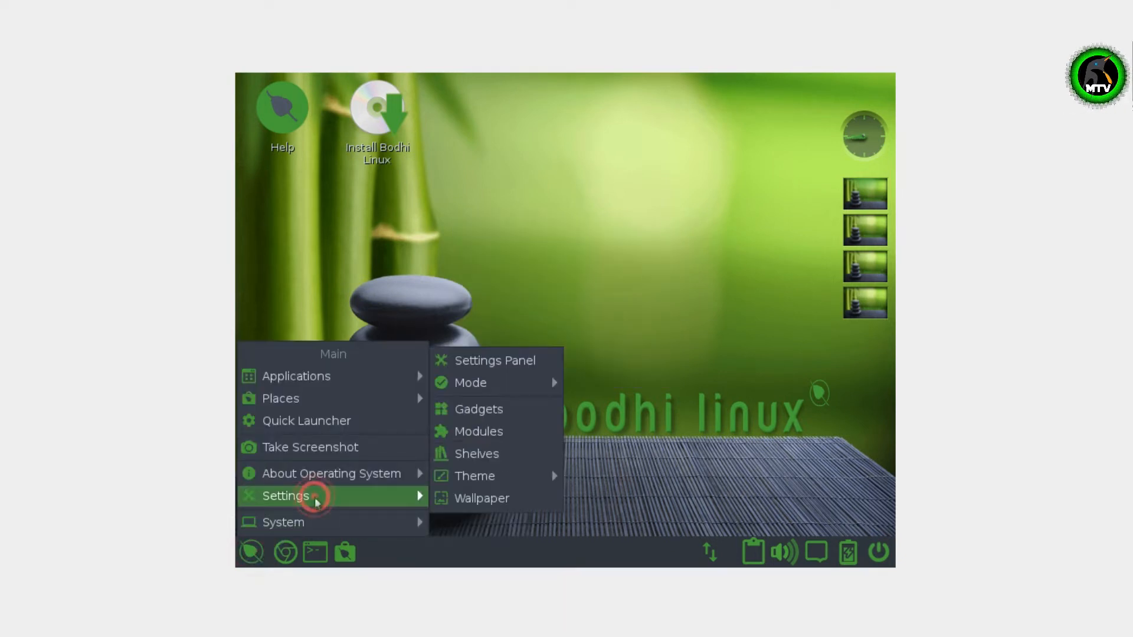
left_click(507, 363)
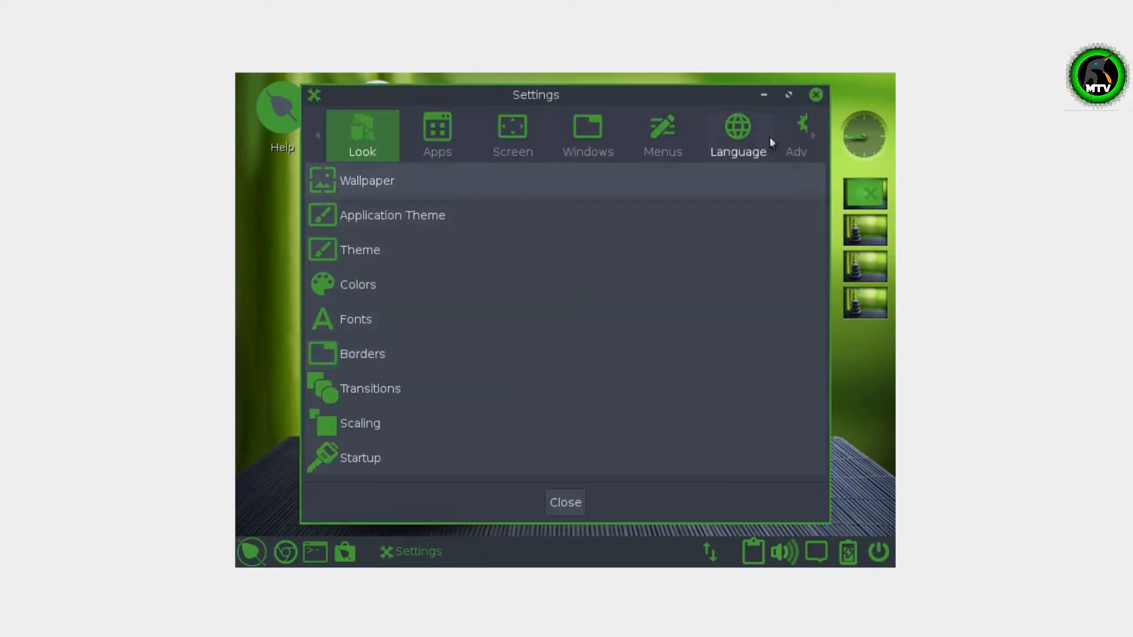
- Step through the settings categories to Preferences and open Monitor Settings
left_click(812, 134)
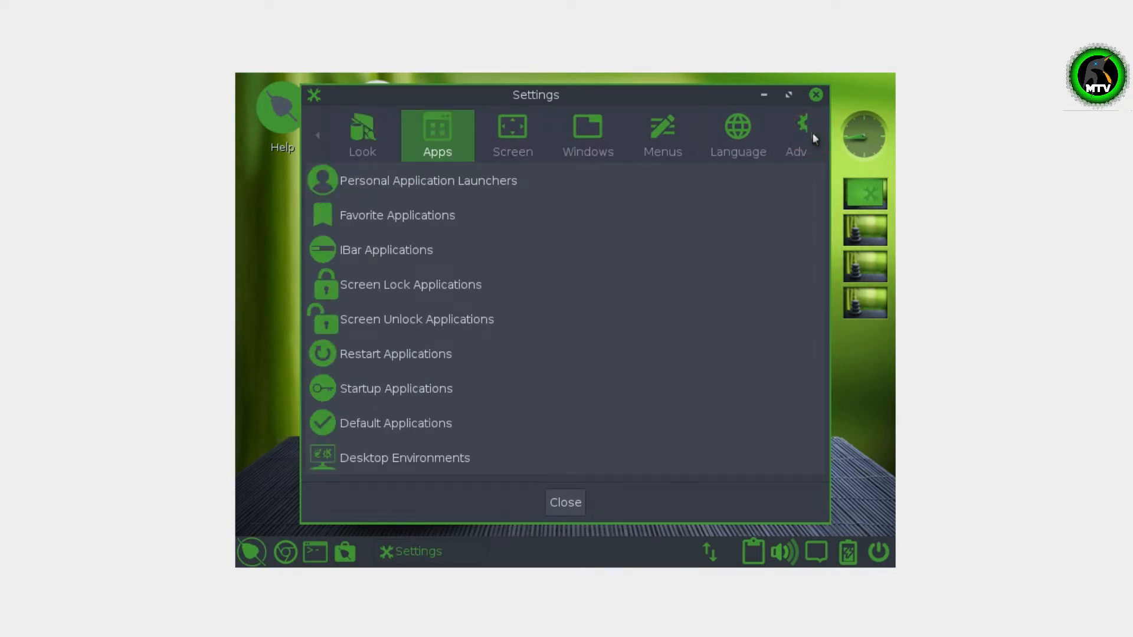
left_click(818, 133)
left_click(818, 135)
left_click(818, 135)
left_click(817, 135)
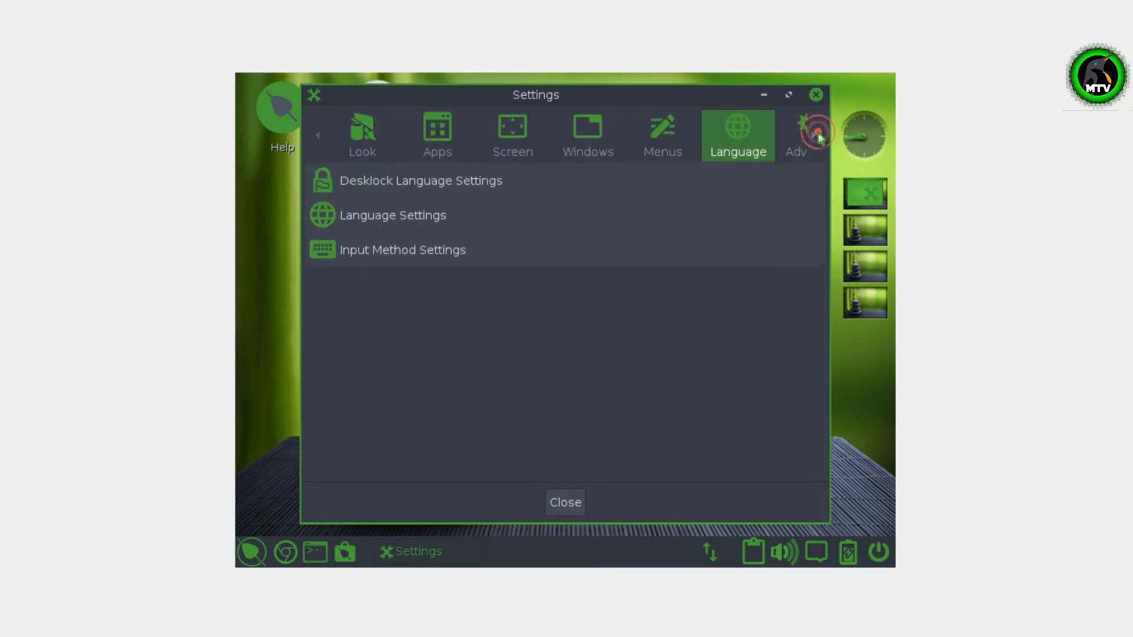
left_click(818, 135)
left_click(818, 135)
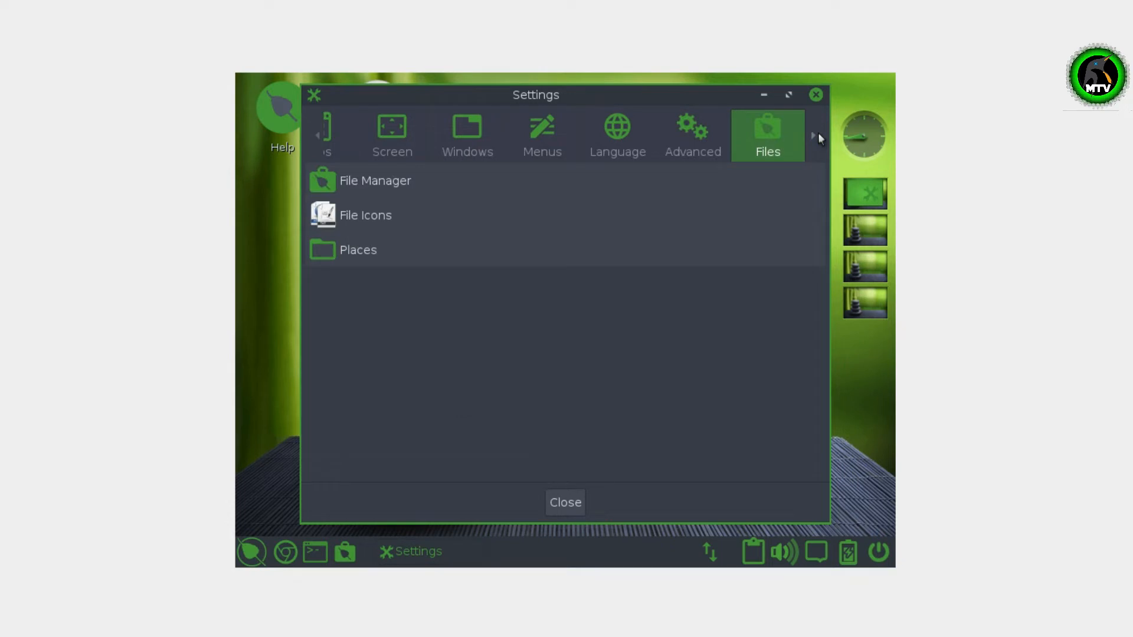
left_click(818, 132)
left_click(818, 132)
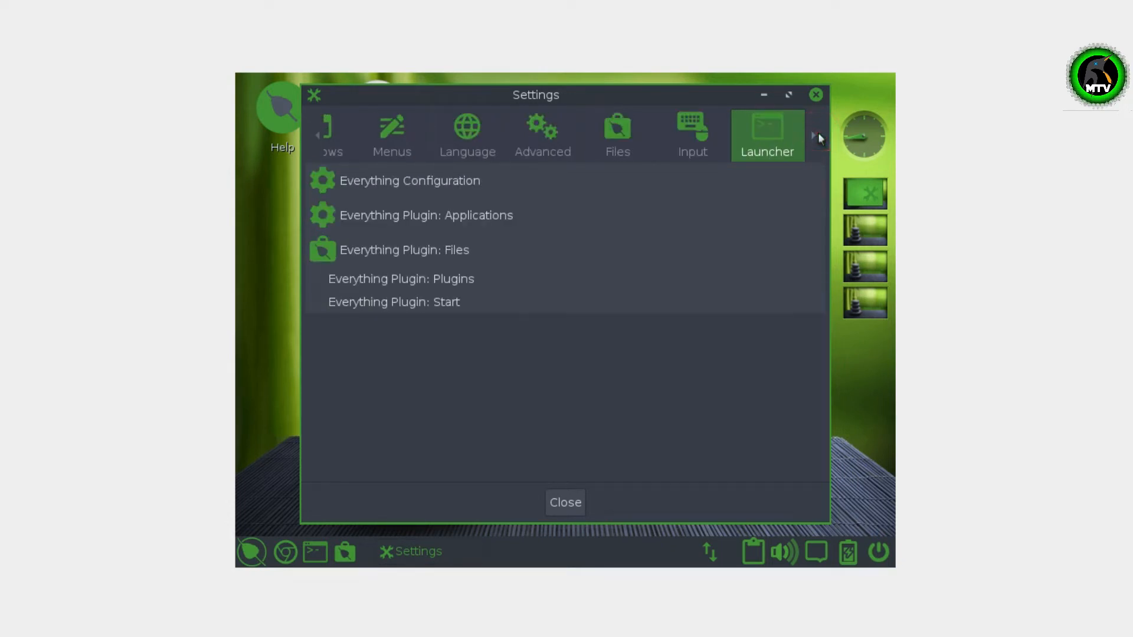
left_click(817, 133)
left_click(818, 135)
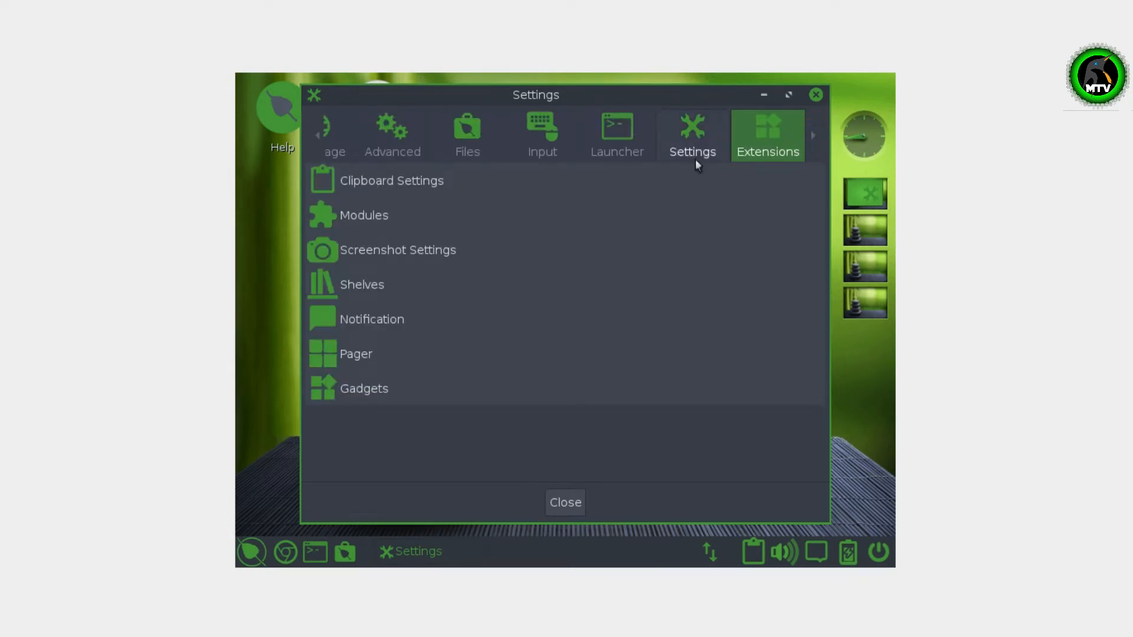
left_click(817, 136)
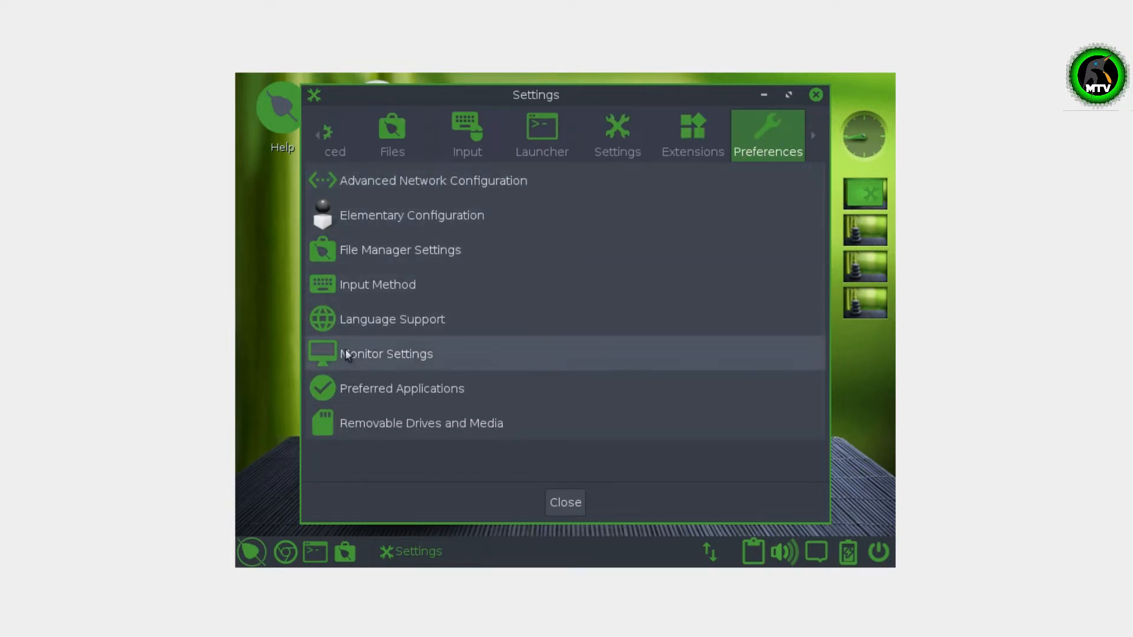
double_click(417, 351)
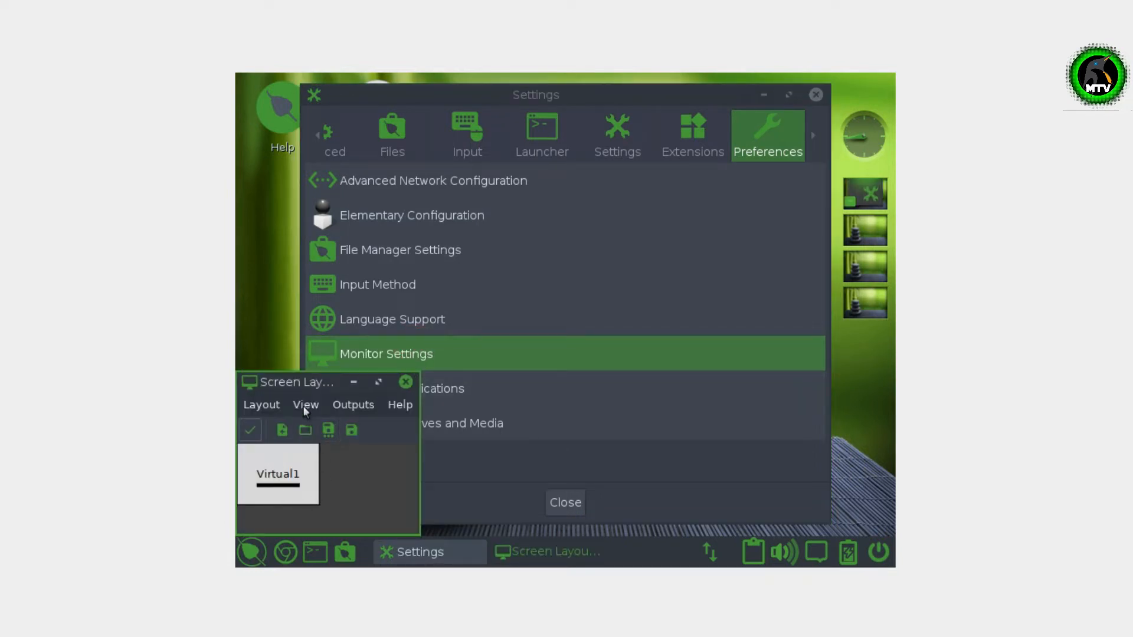
- Set Virtual1 to 1360x768, apply it, then close Screen Layout and Settings
left_click(262, 404)
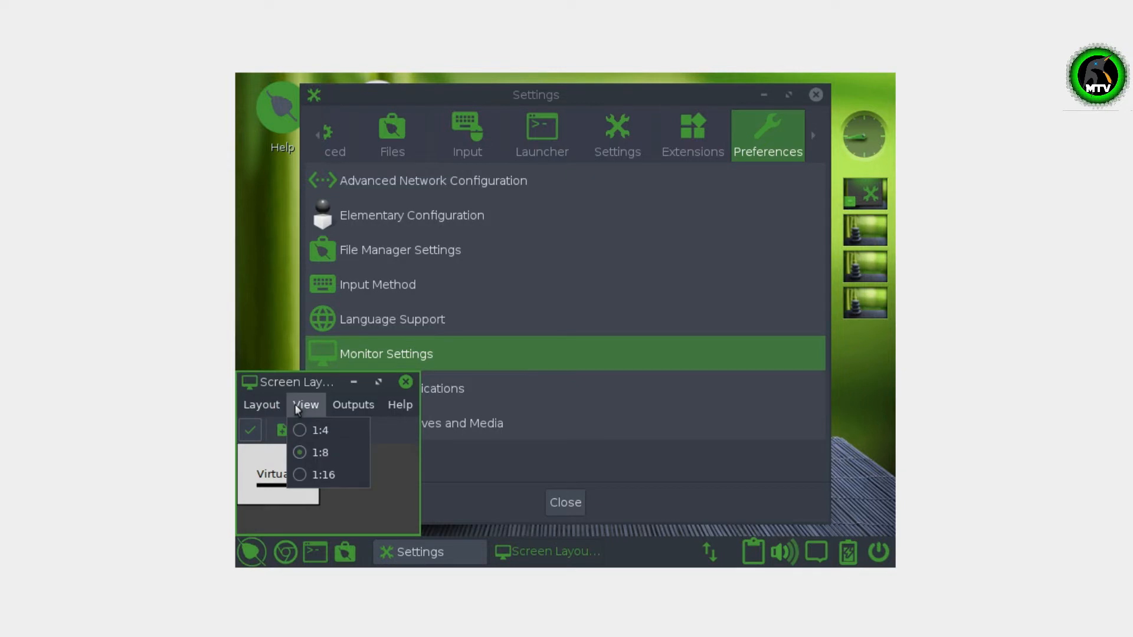
mouse_move(345, 406)
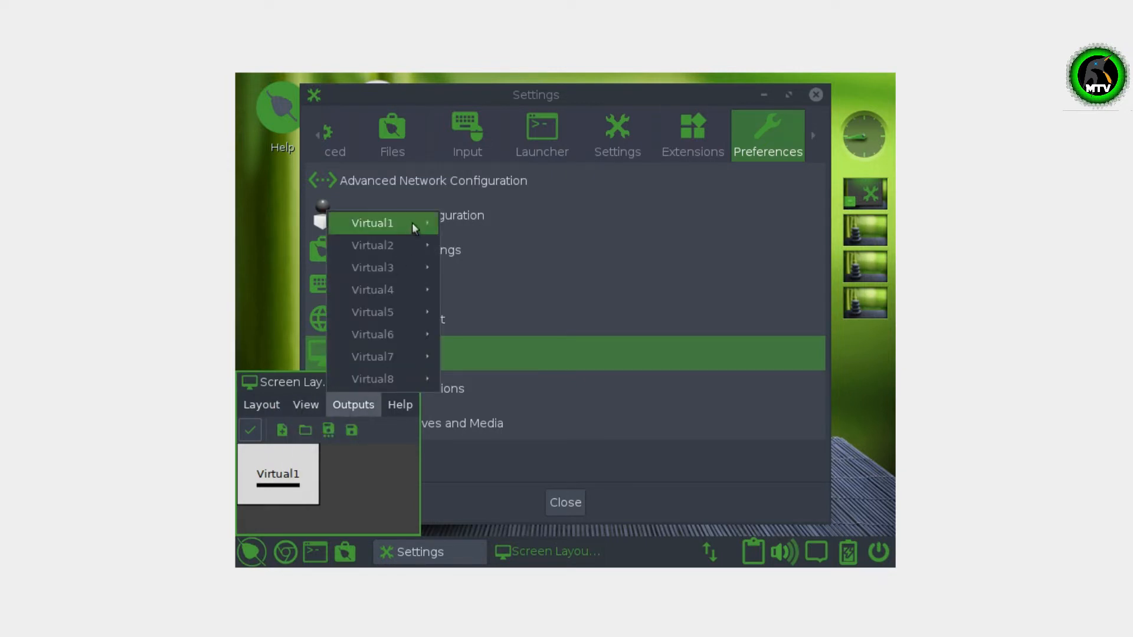
mouse_move(412, 223)
mouse_move(503, 270)
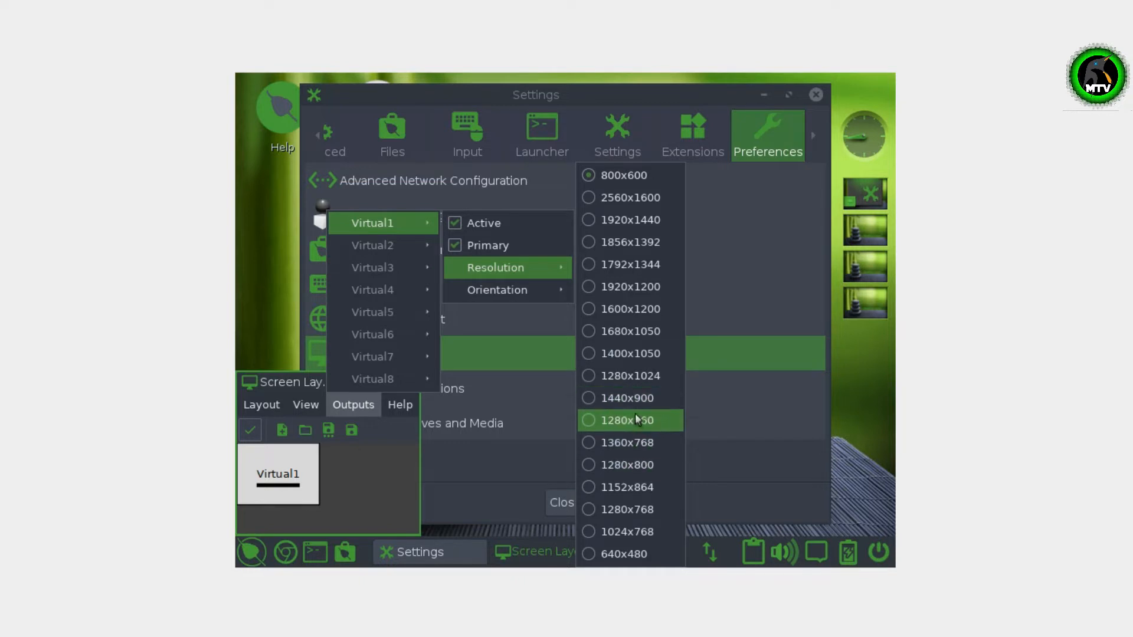
left_click(639, 443)
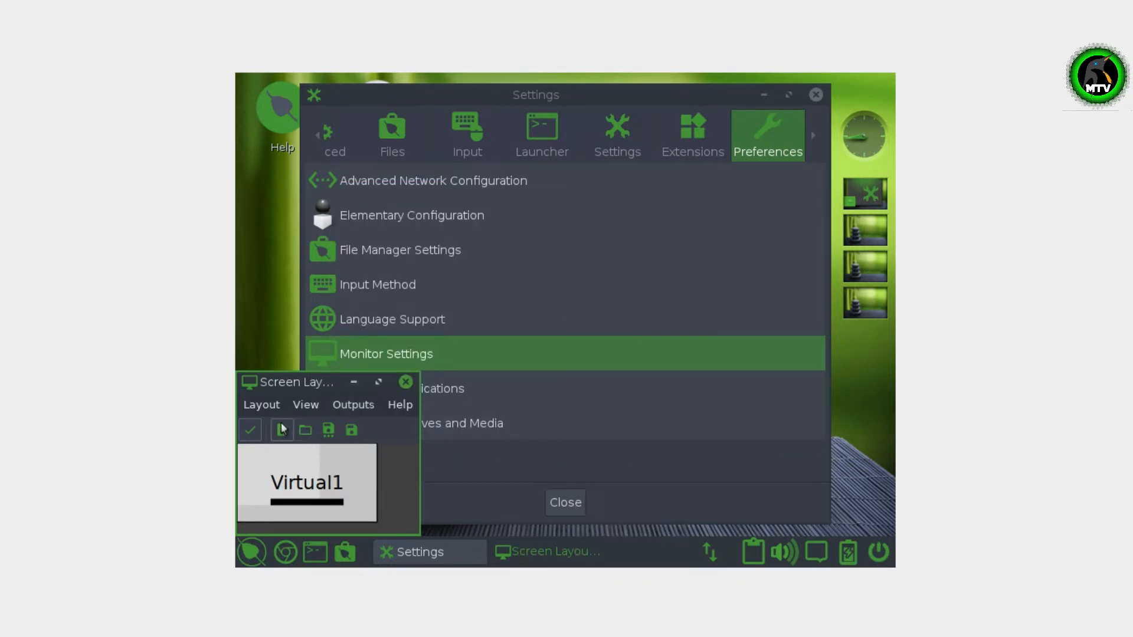
left_click(256, 424)
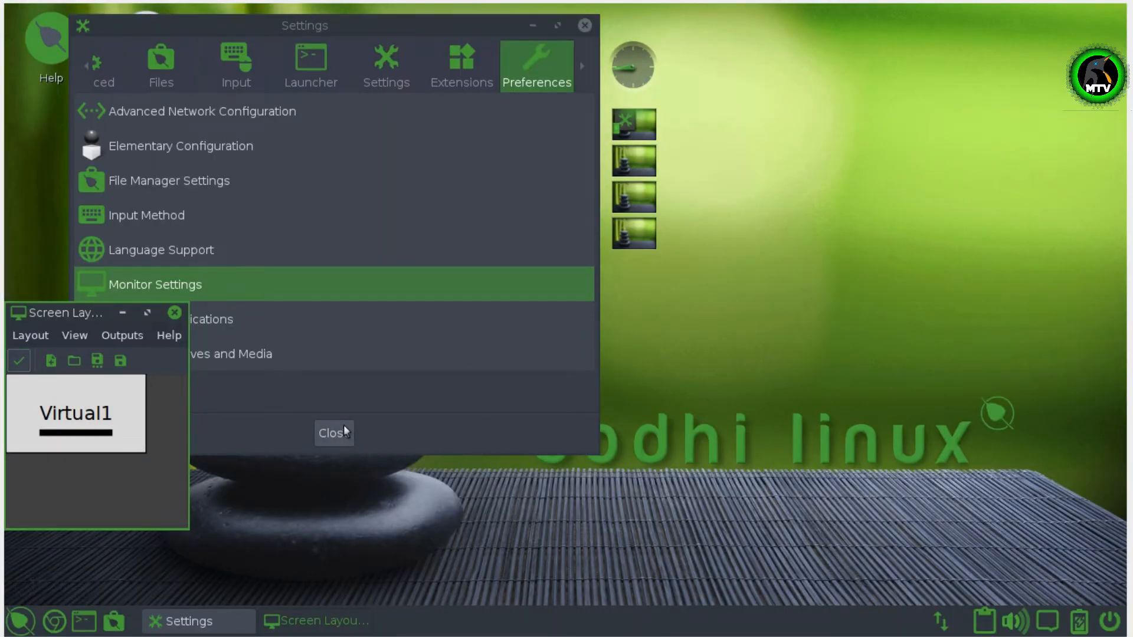
left_click(175, 313)
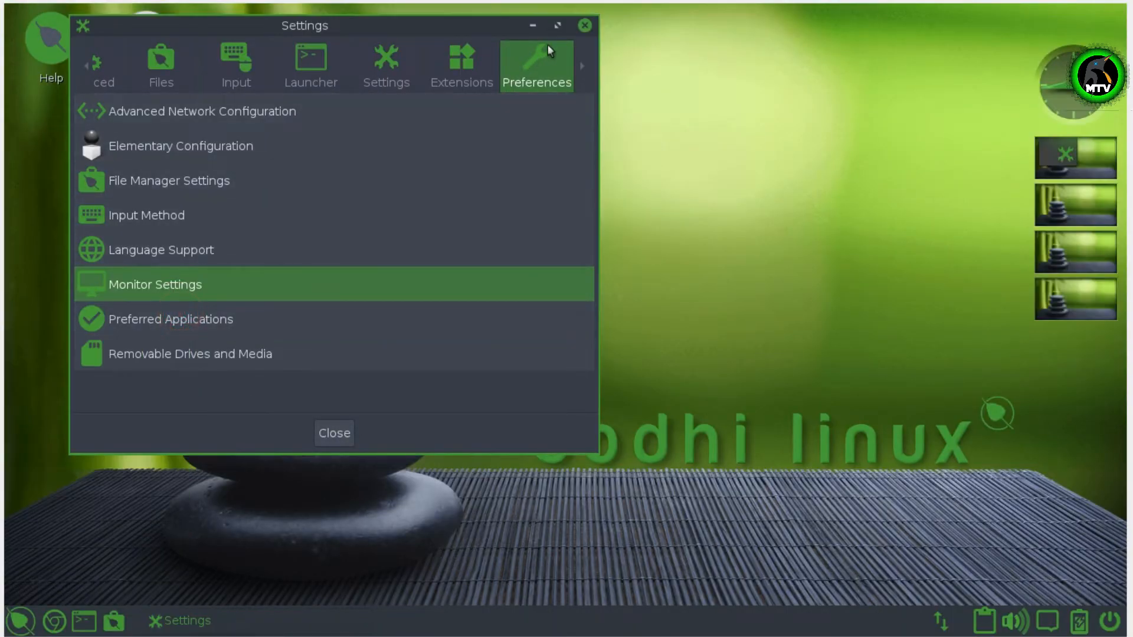
left_click(588, 27)
- Launch the Bodhi Linux installer maximized and accept English with the English (US) keyboard
left_click(150, 59)
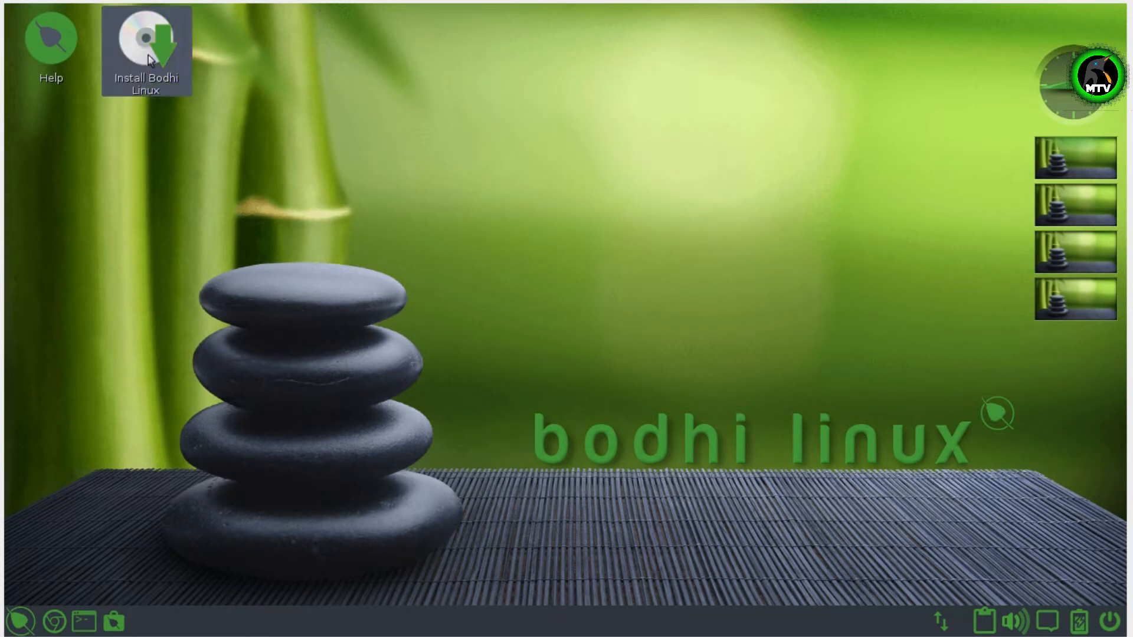
double_click(129, 56)
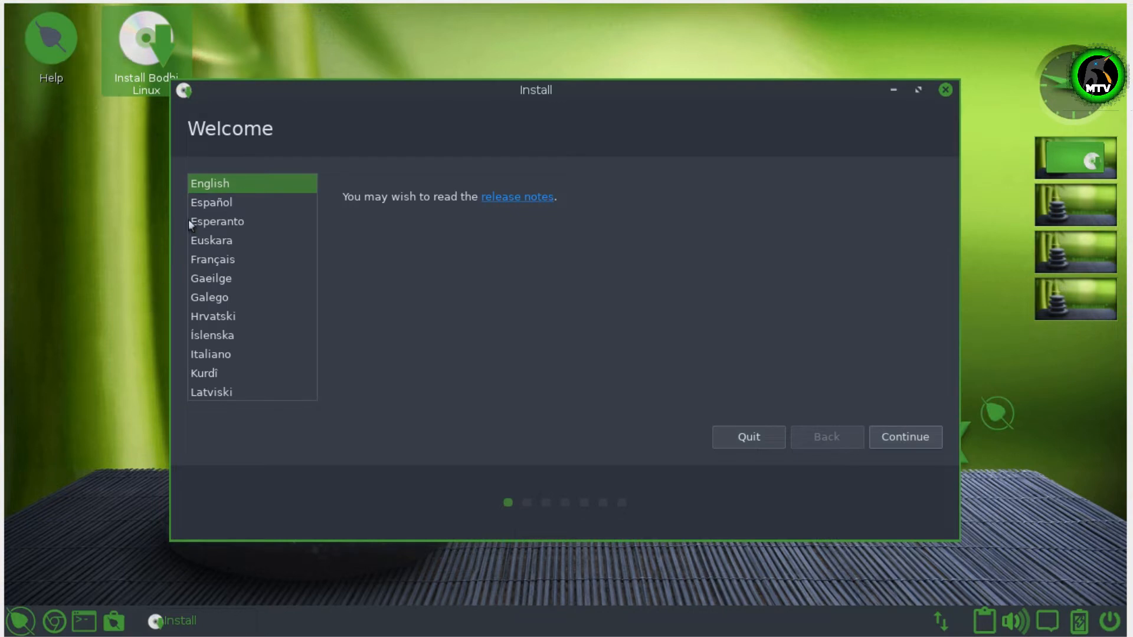
left_click(920, 89)
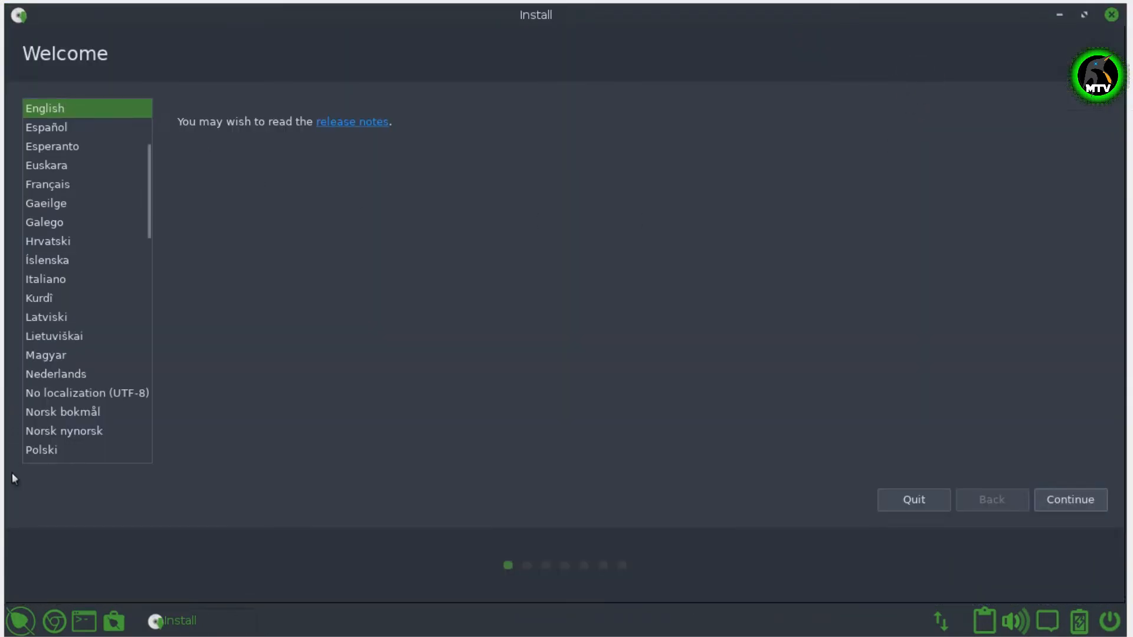
left_click(1043, 506)
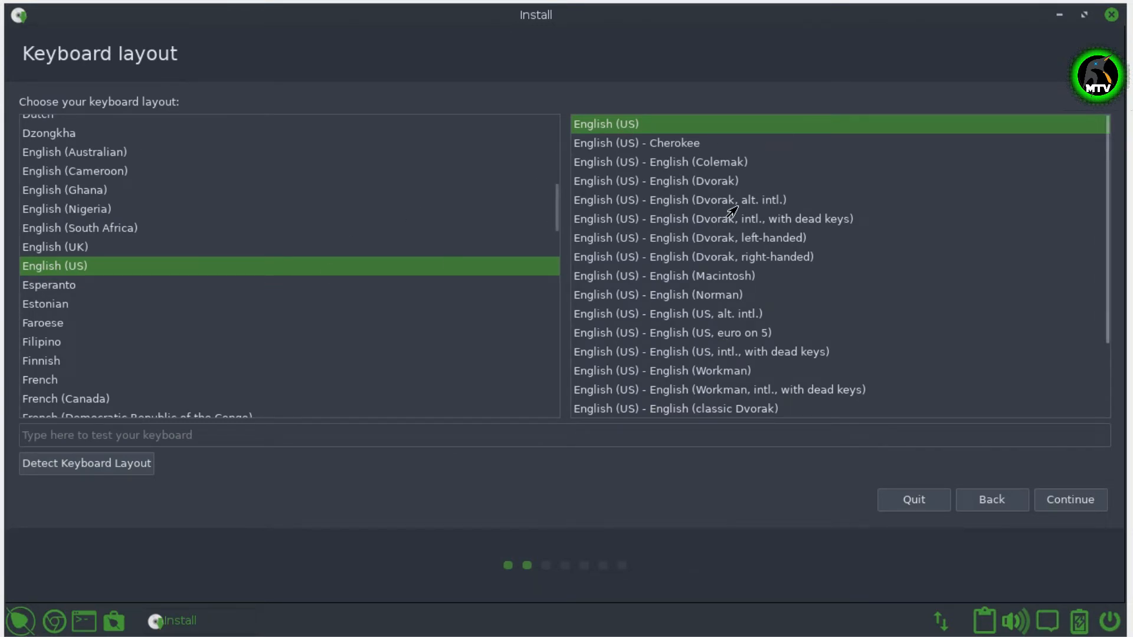
left_click(1080, 503)
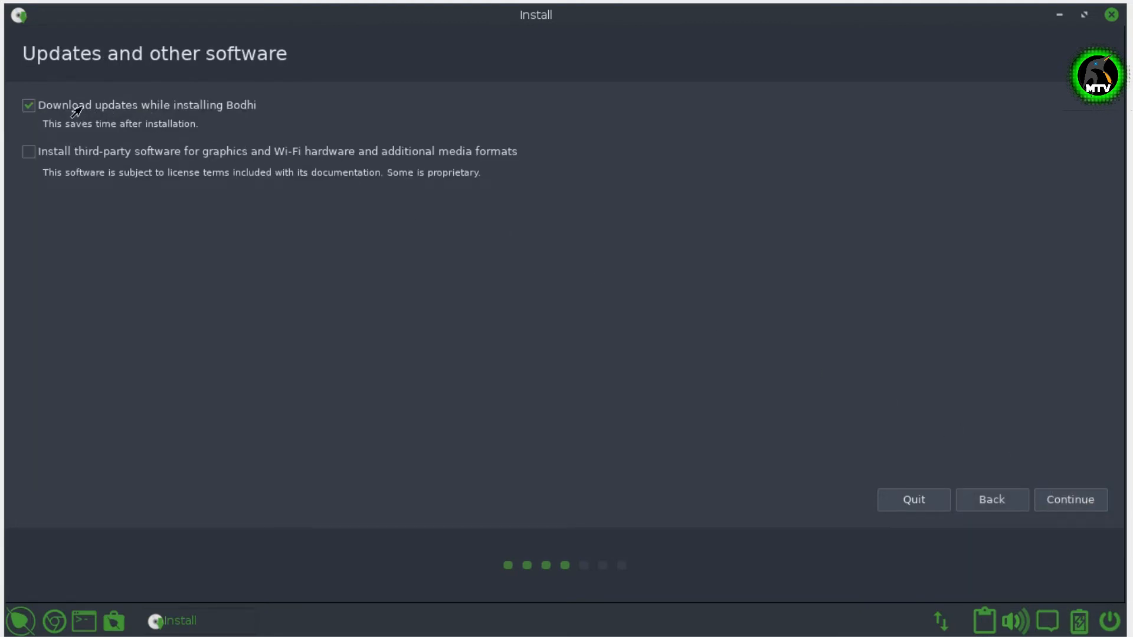
- Skip downloading updates, include third-party software, and install by erasing the disk
left_click(29, 107)
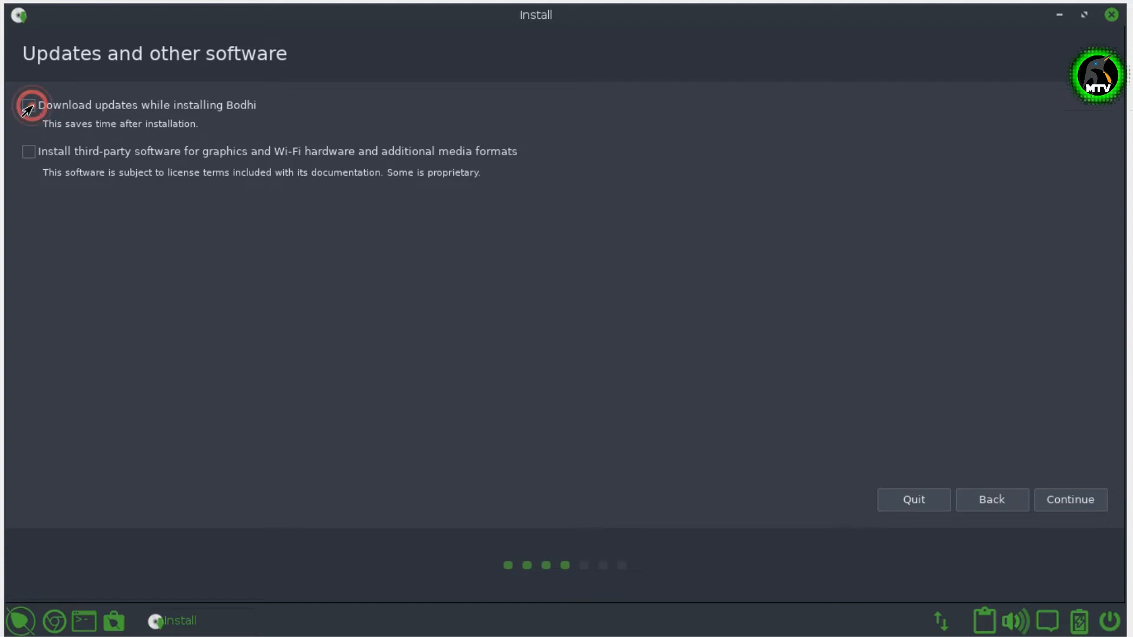
left_click(29, 152)
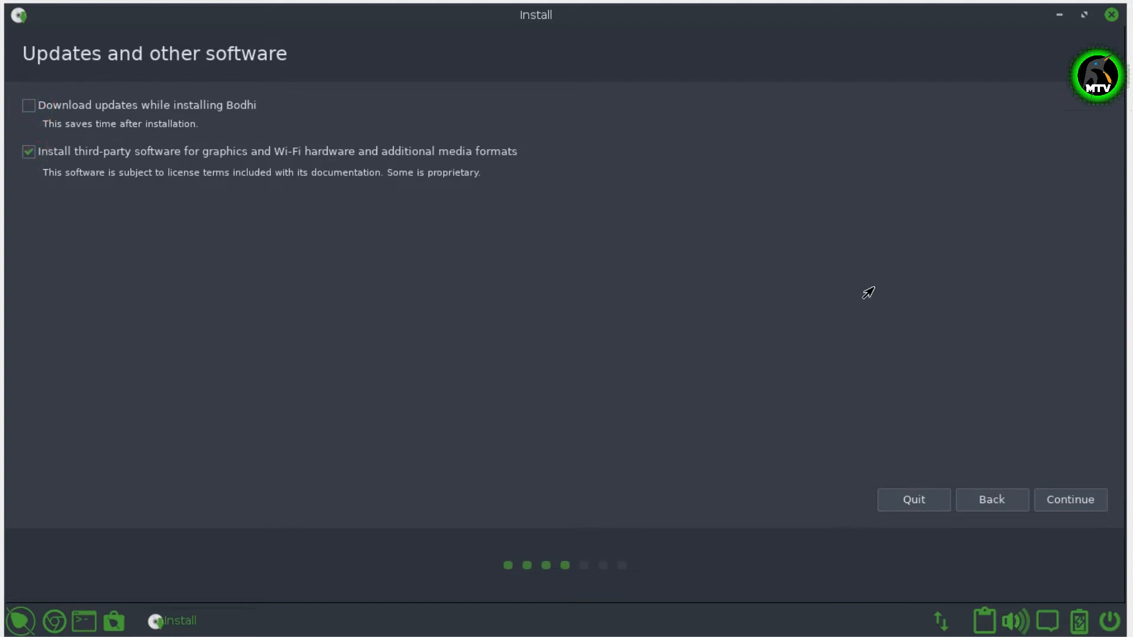
left_click(1068, 503)
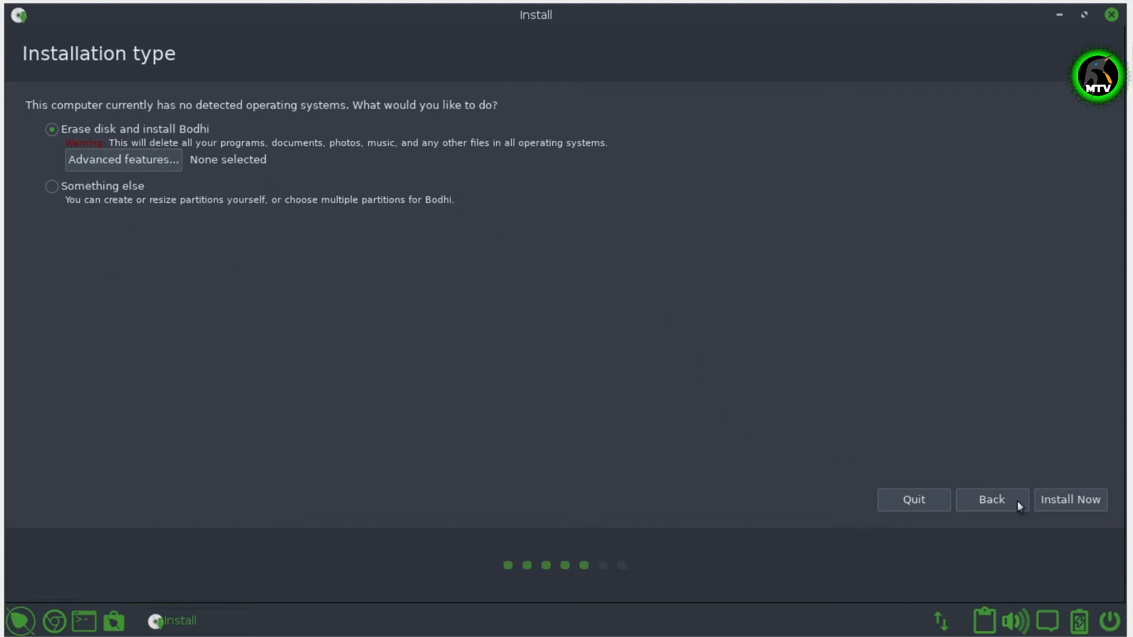
left_click(1053, 502)
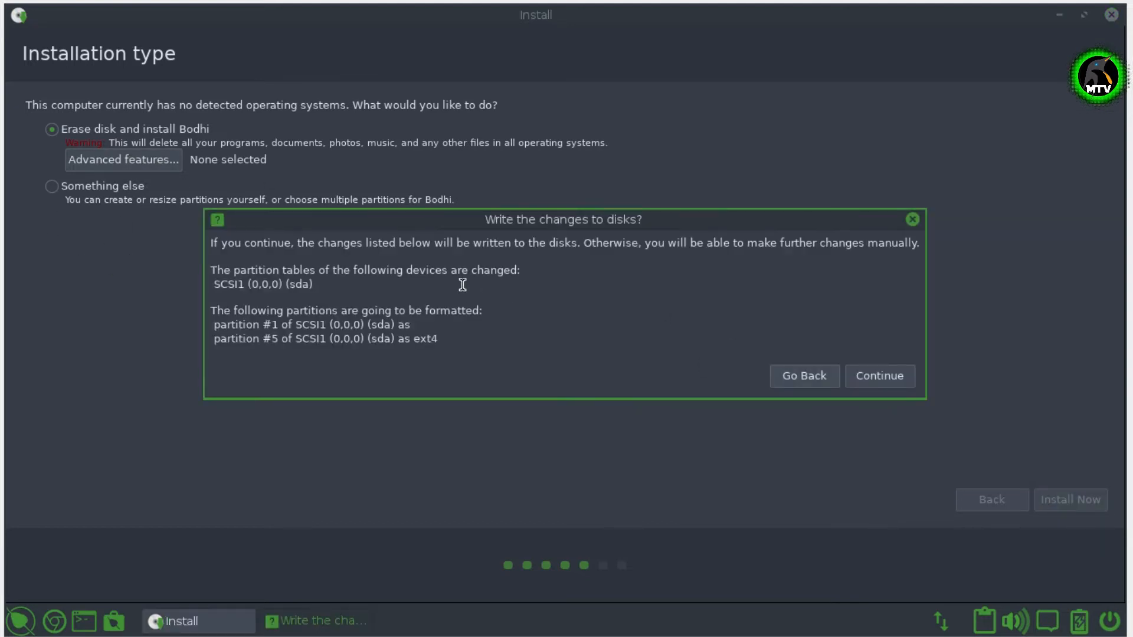
- Confirm writing partition changes to disk and choose Kolkata, India as the time zone
left_click(861, 381)
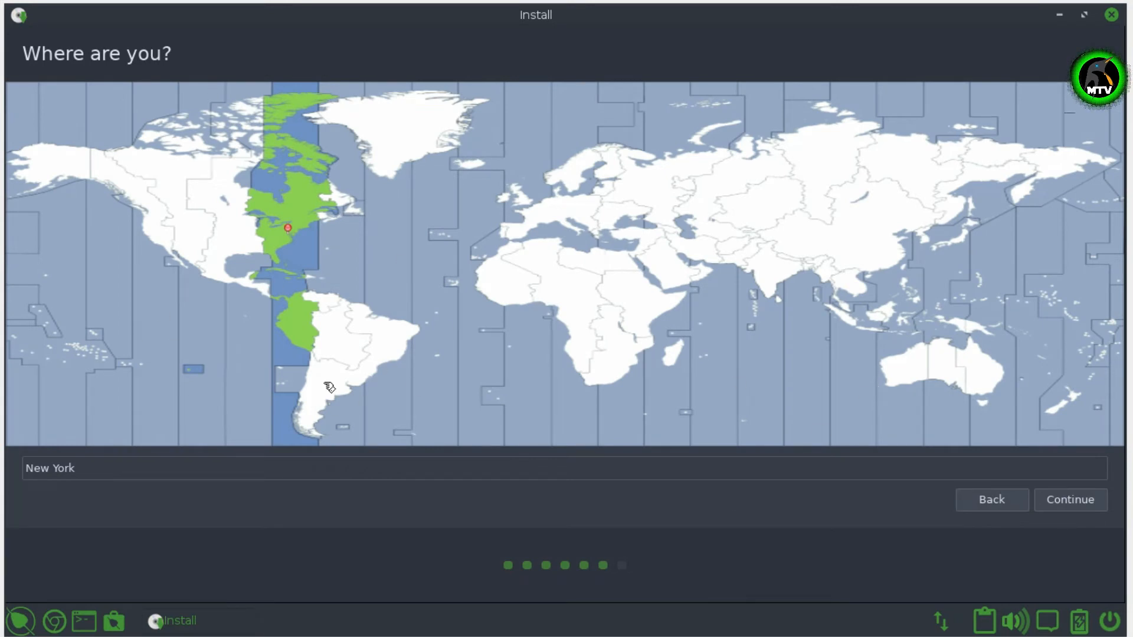
left_click(767, 280)
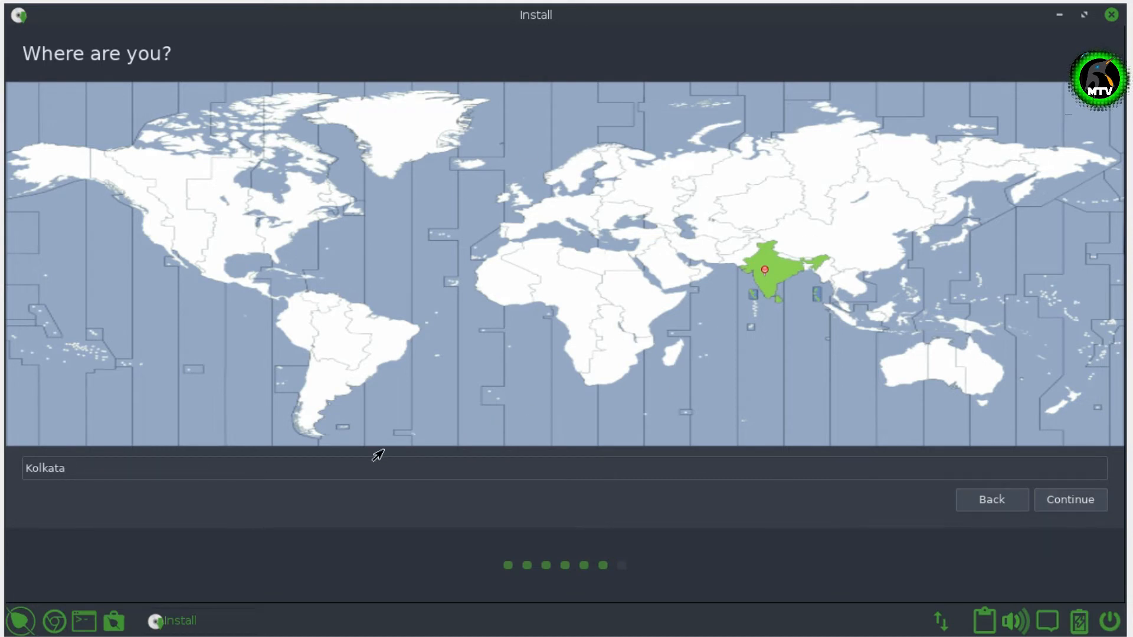
left_click(1057, 507)
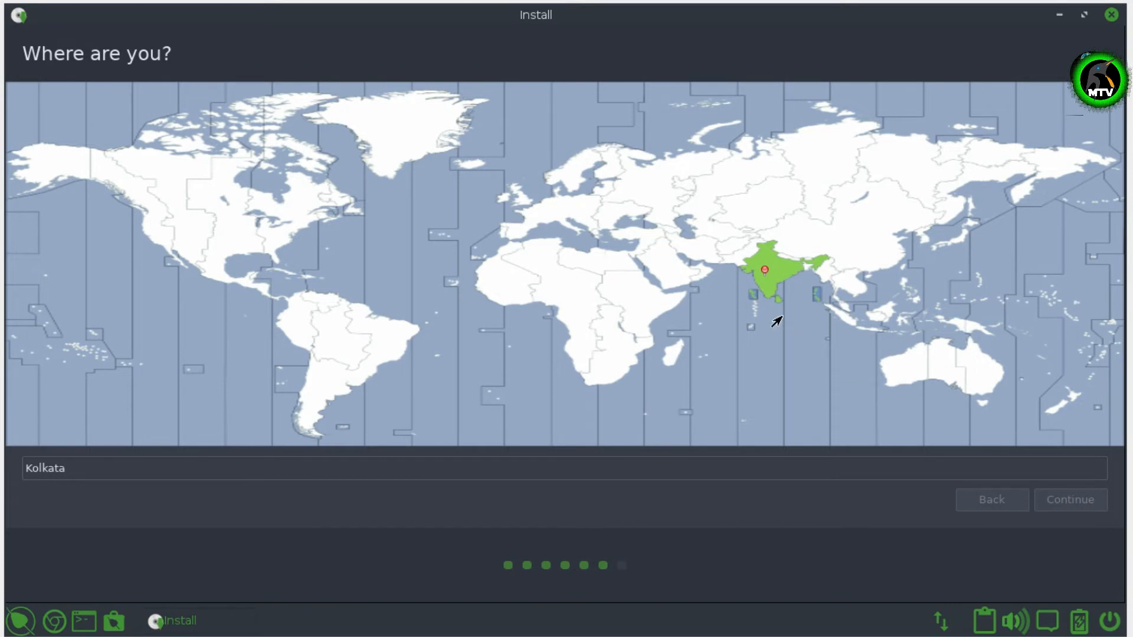
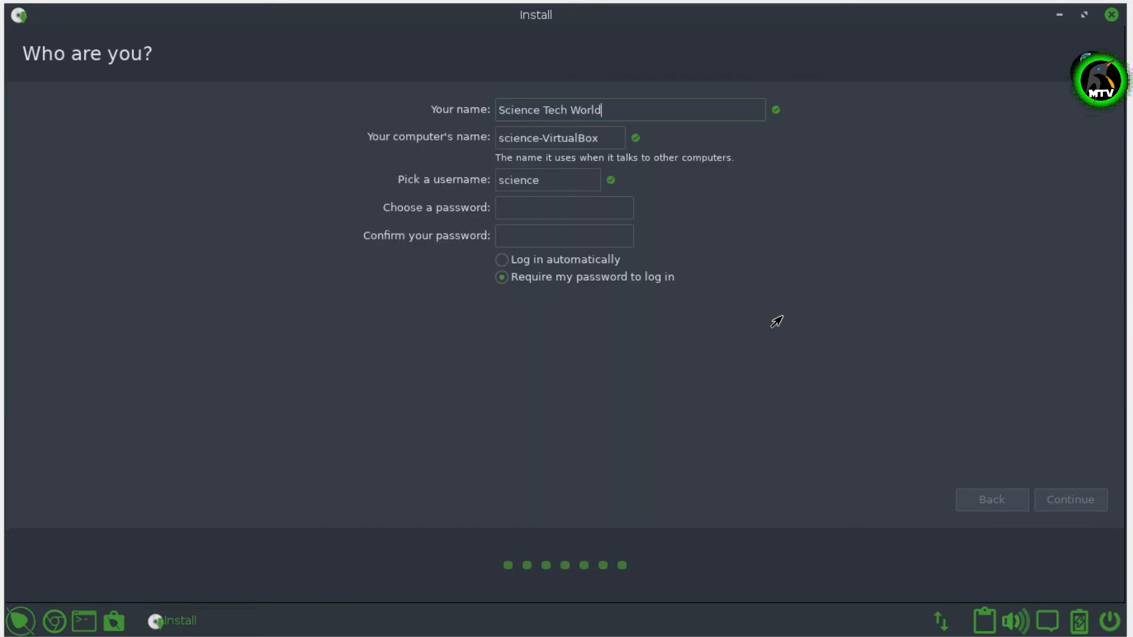
- Enter the user's name, computer name and account password, then continue installing
key("Tab")
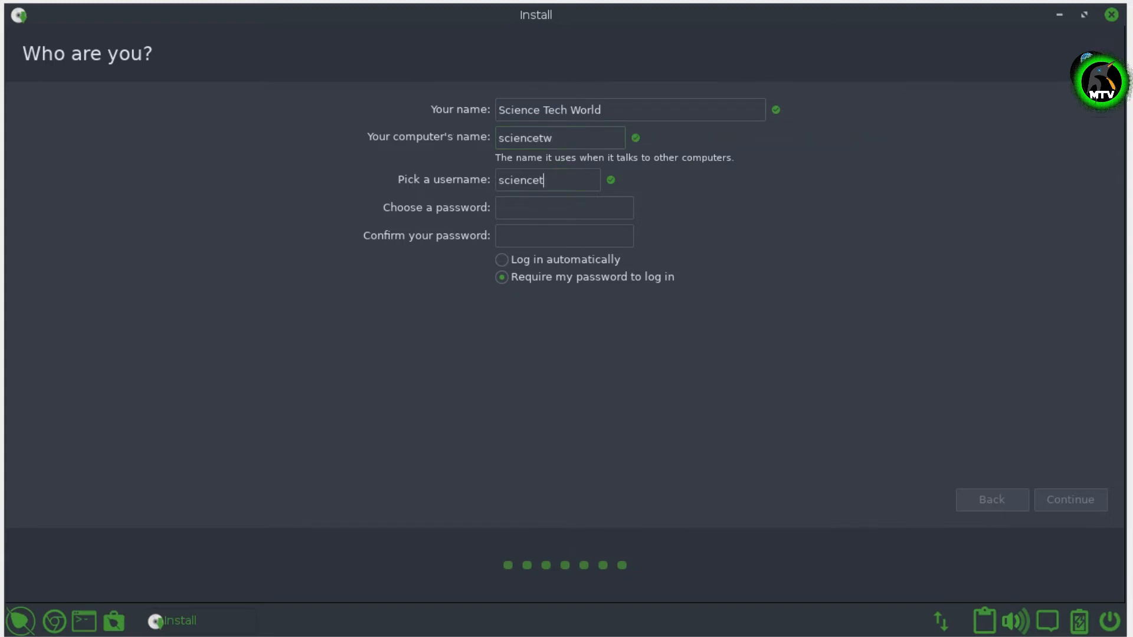
key("Tab")
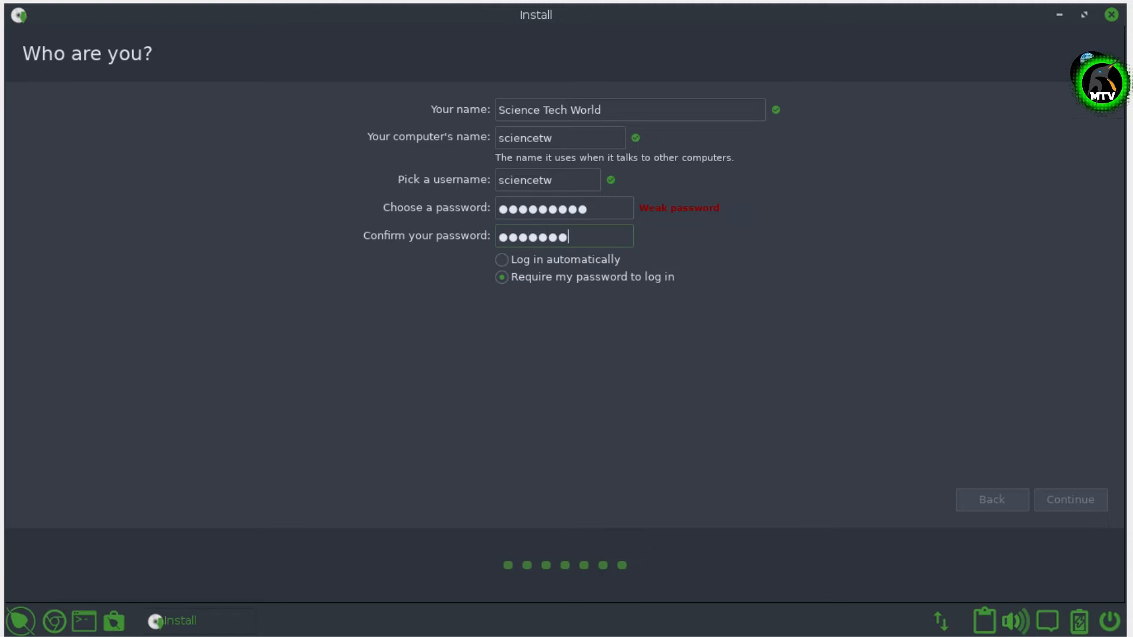
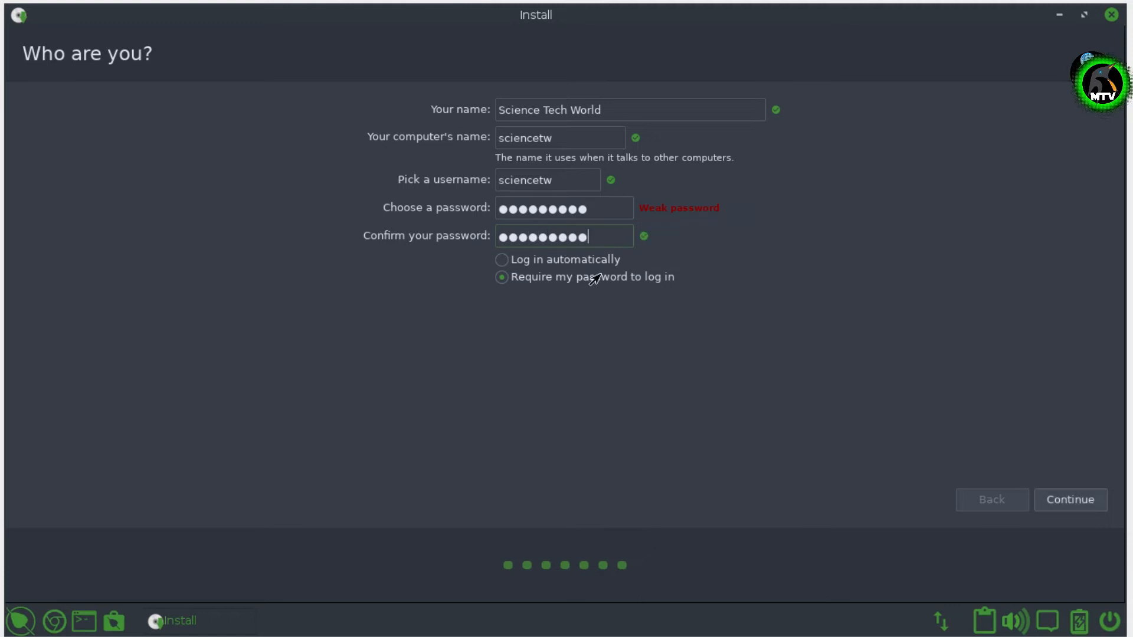
left_click(1067, 502)
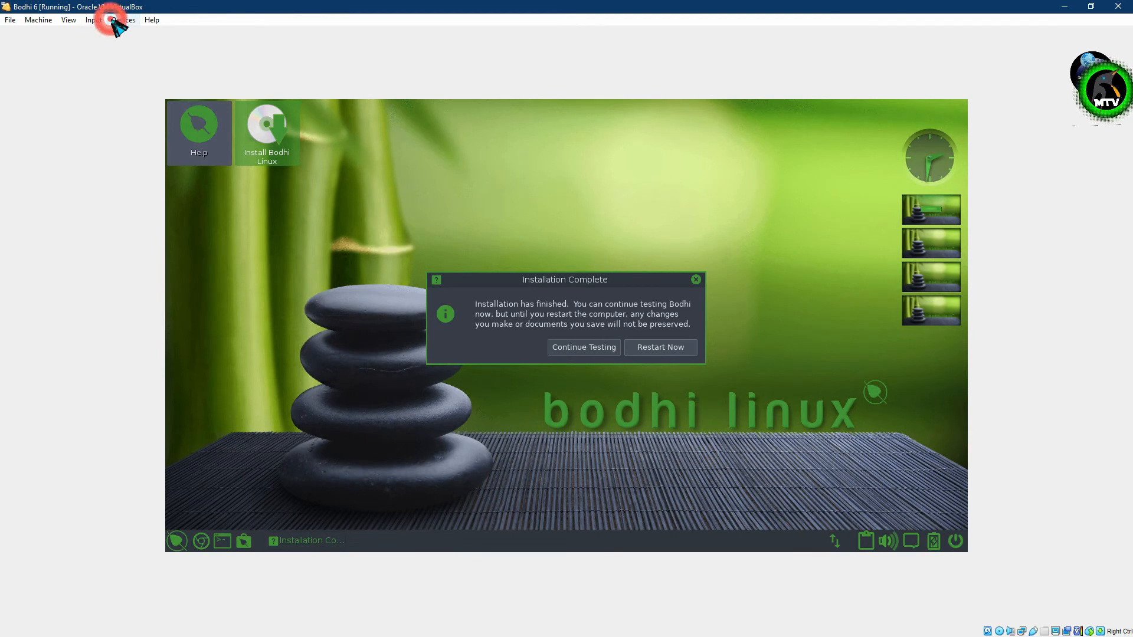
- Force-remove the Bodhi installer disc from the VM's virtual optical drive
left_click(117, 21)
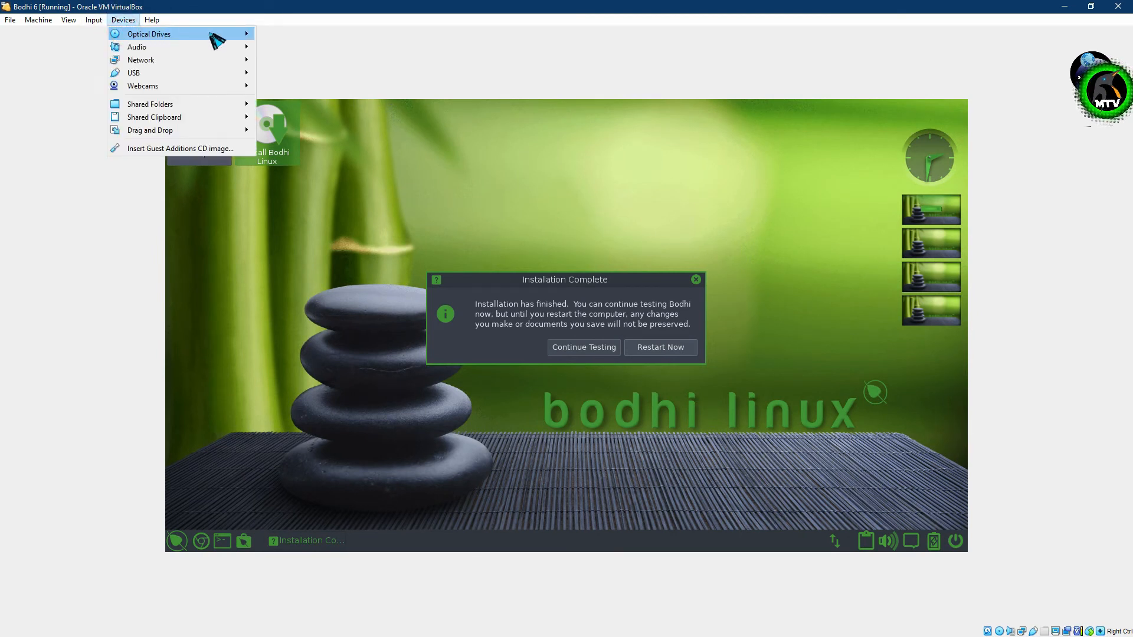
mouse_move(241, 35)
left_click(295, 98)
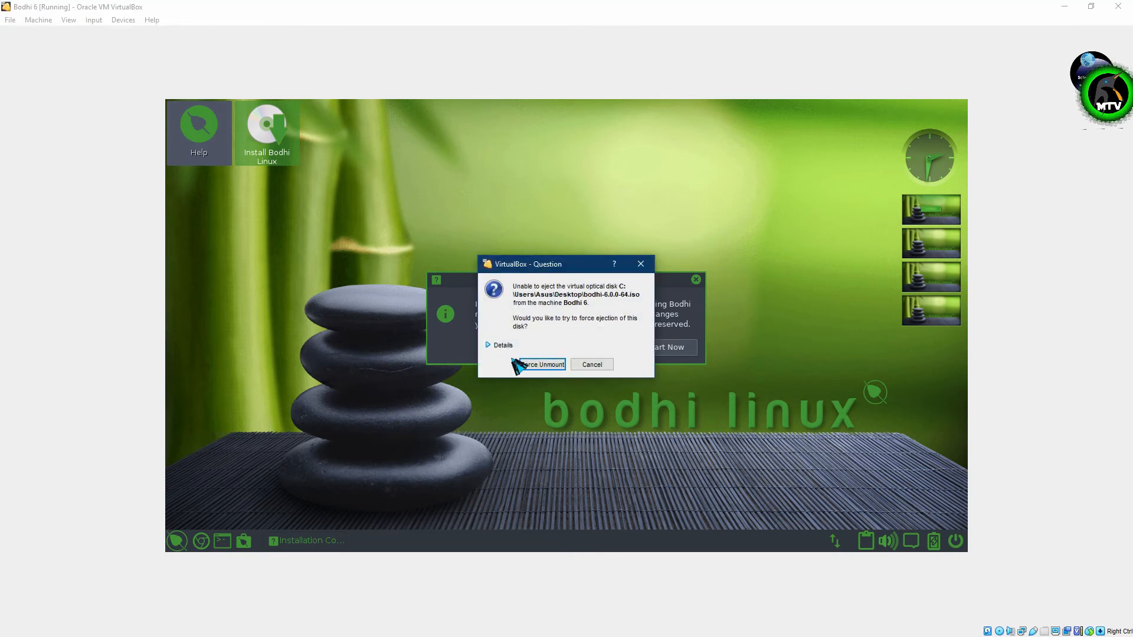
left_click(525, 365)
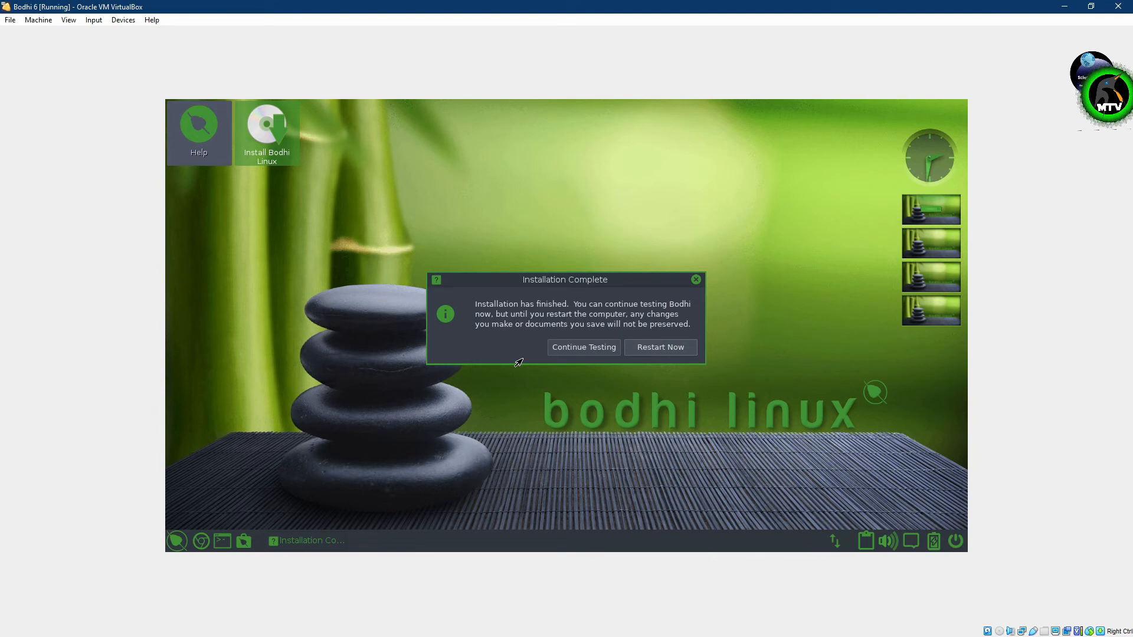
- Choose Restart Now, then close the VM window and power off the machine
left_click(646, 352)
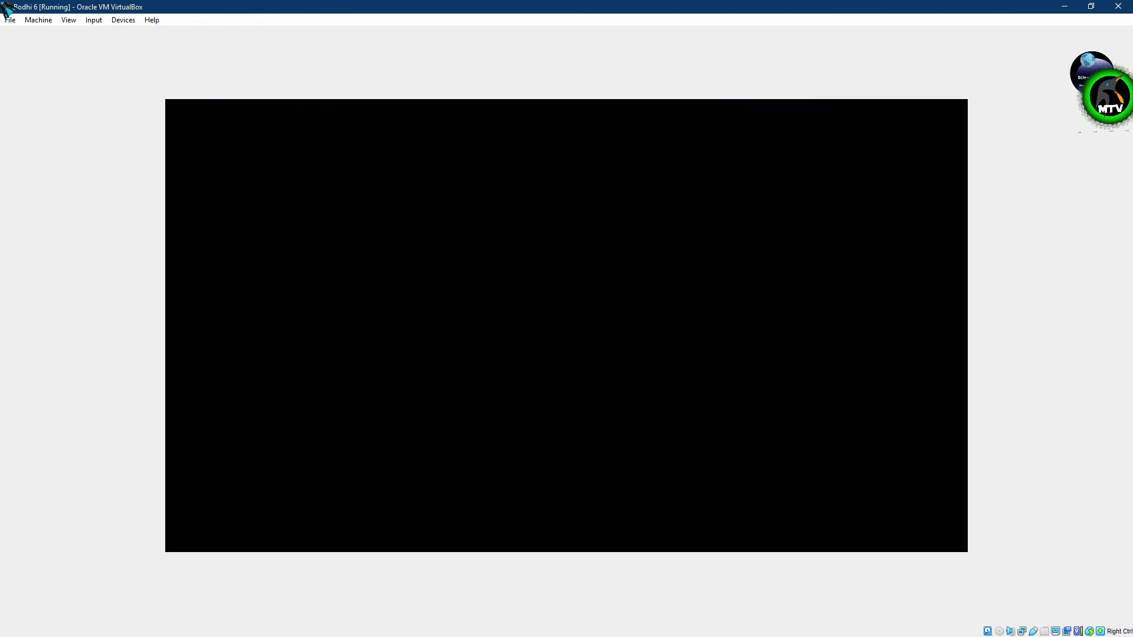
left_click(1117, 6)
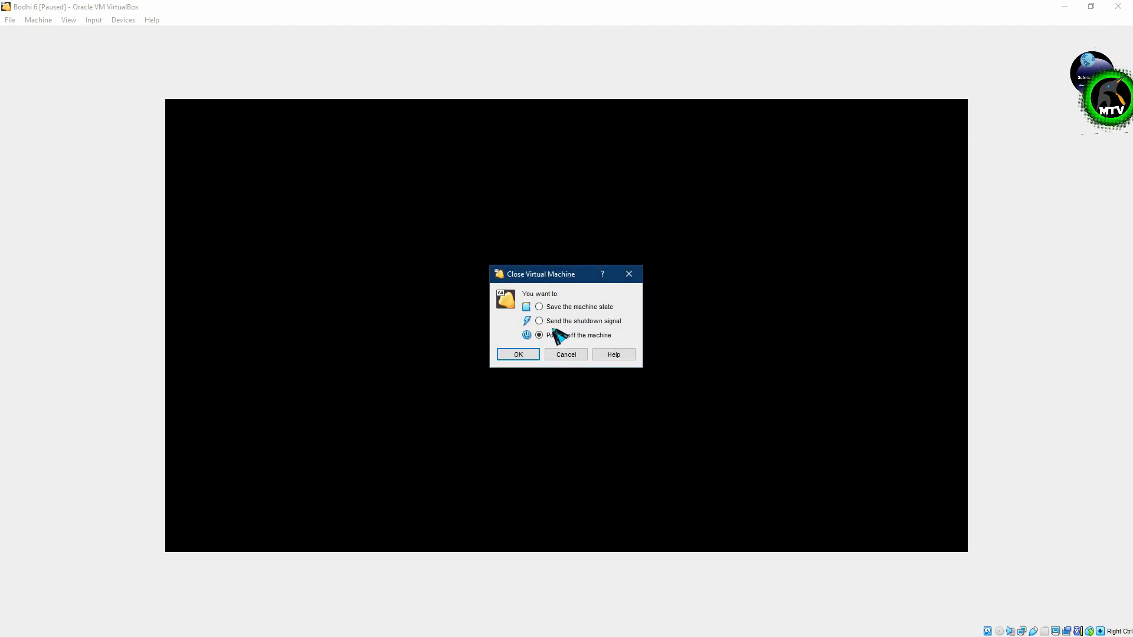
left_click(530, 354)
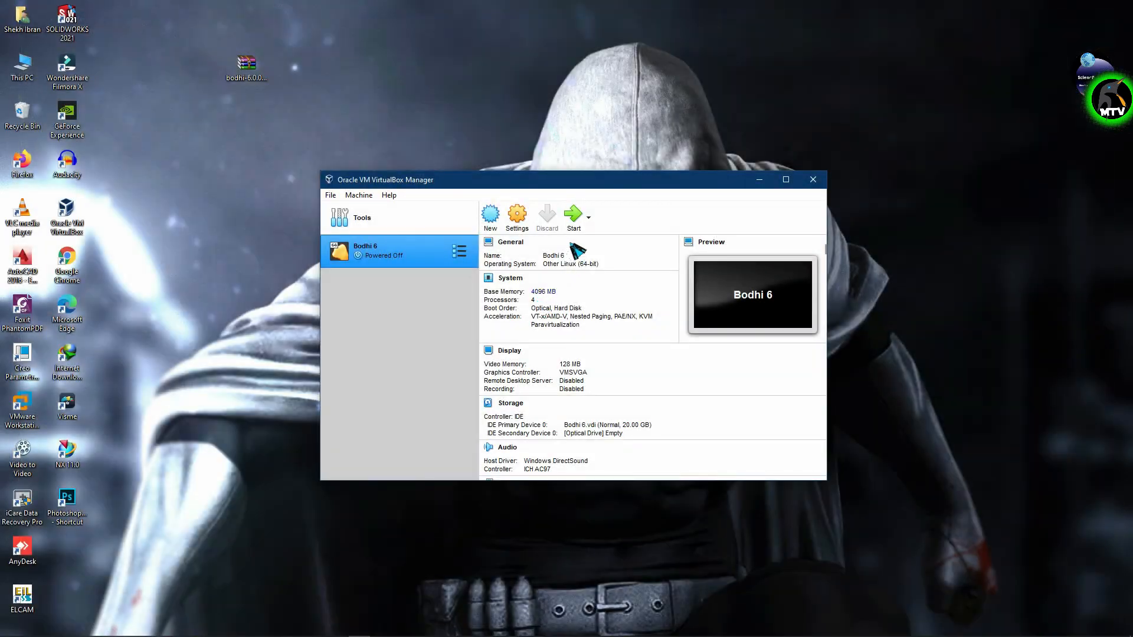
- Start the Bodhi 6 VM from its installed disk and log in with the account password
left_click(571, 204)
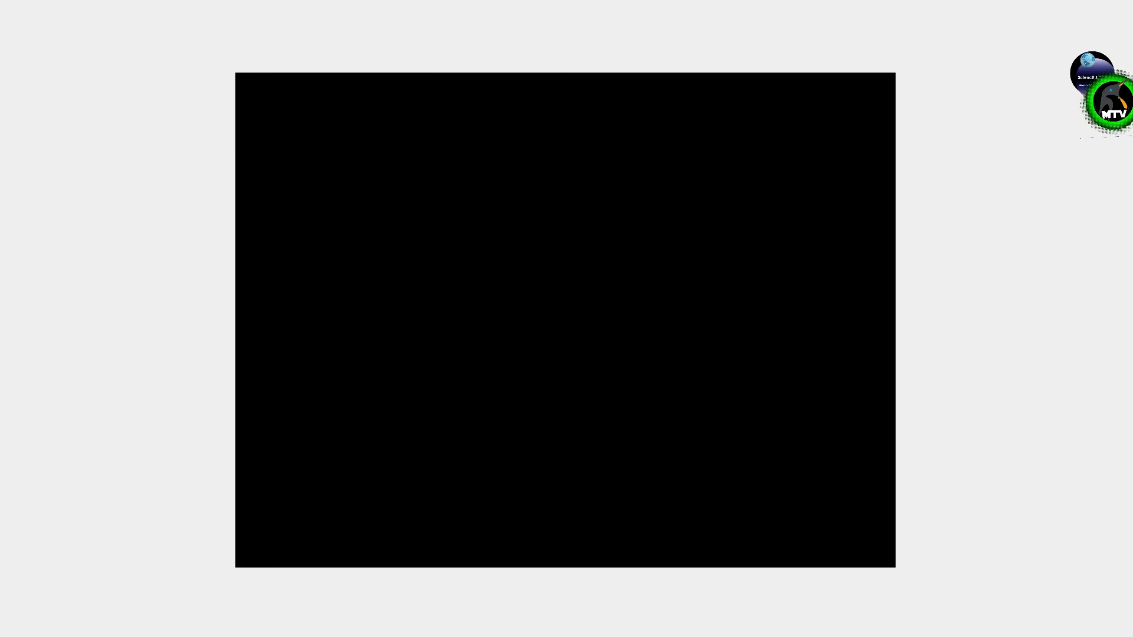
type("•••")
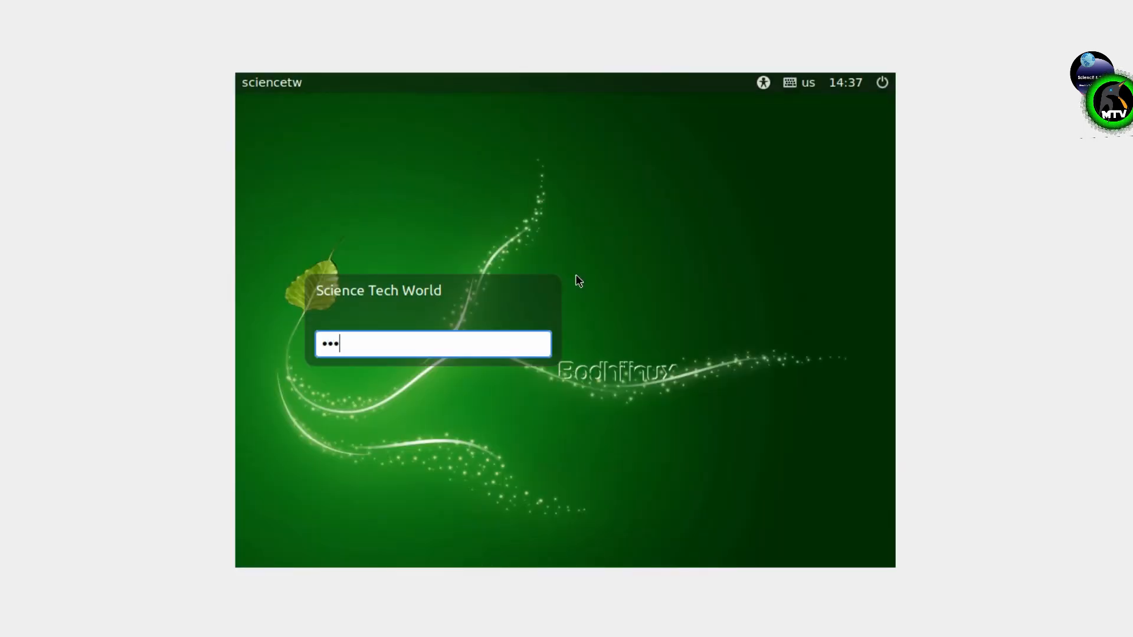
type("••••••")
key("Return")
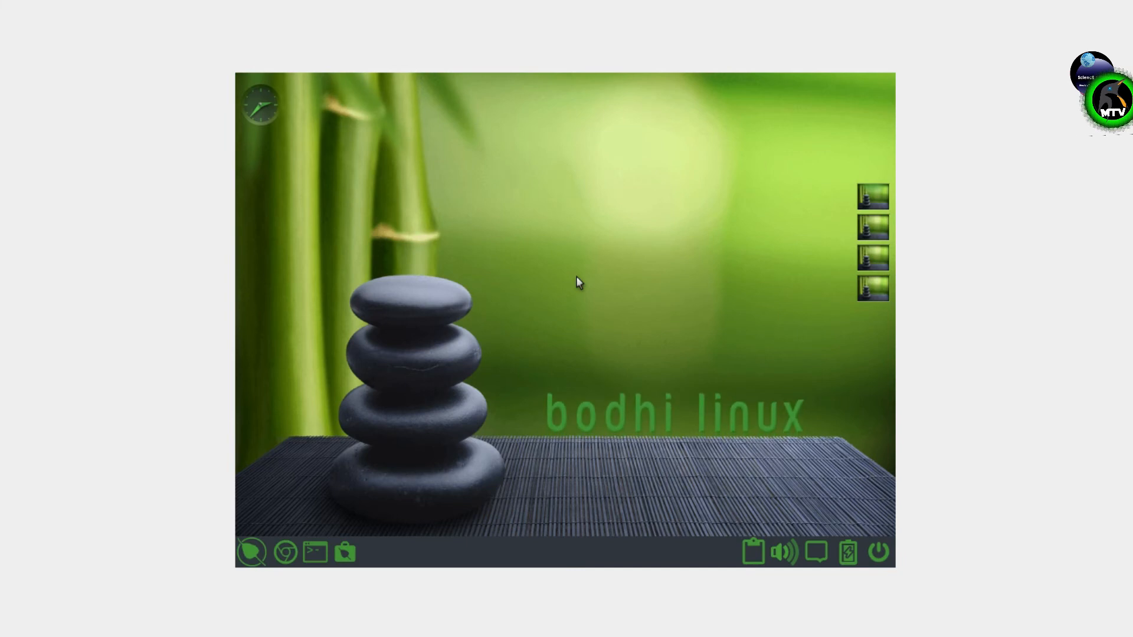
- Open Monitor Settings under Preferences in Bodhi's Settings Panel
left_click(252, 554)
left_click(301, 523)
key("Escape")
left_click(250, 555)
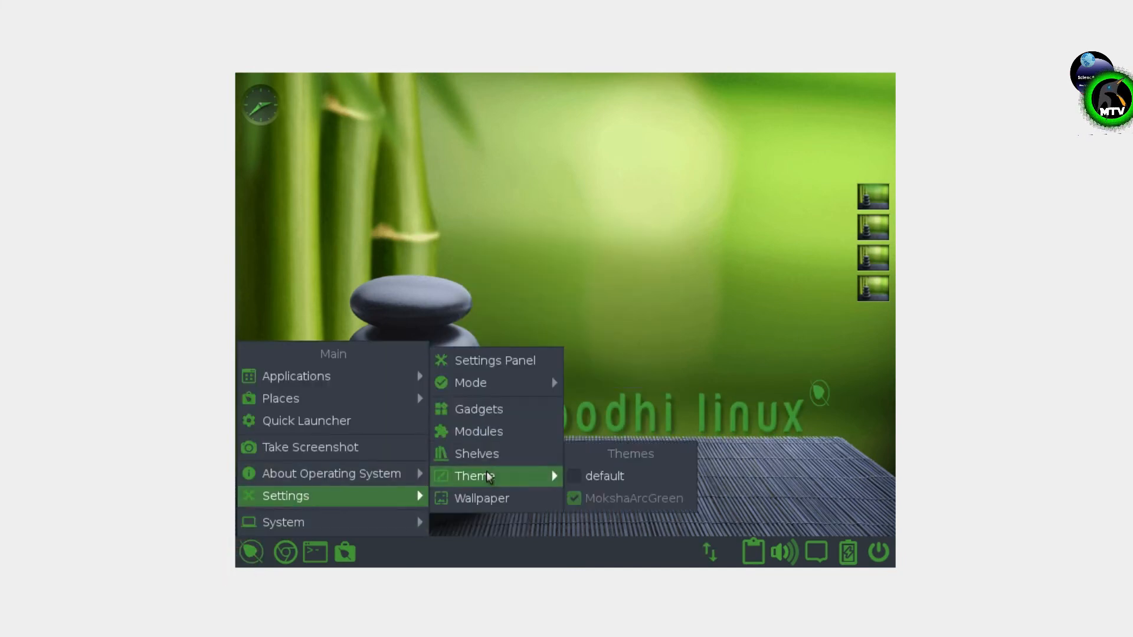
left_click(484, 358)
left_click(820, 140)
left_click(819, 140)
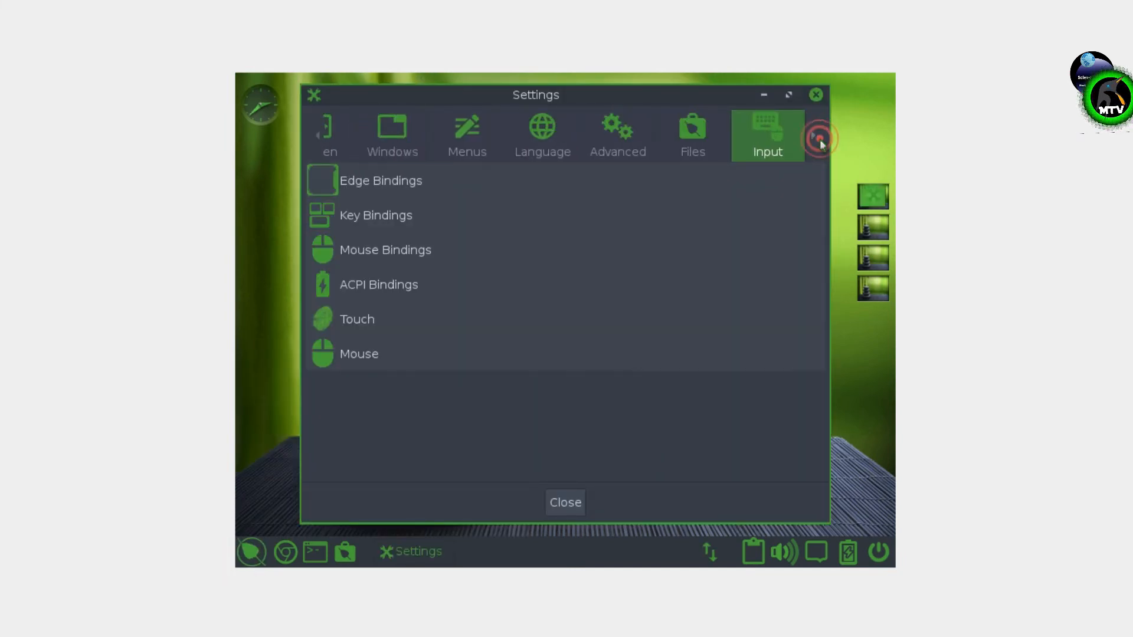
left_click(820, 139)
left_click(826, 140)
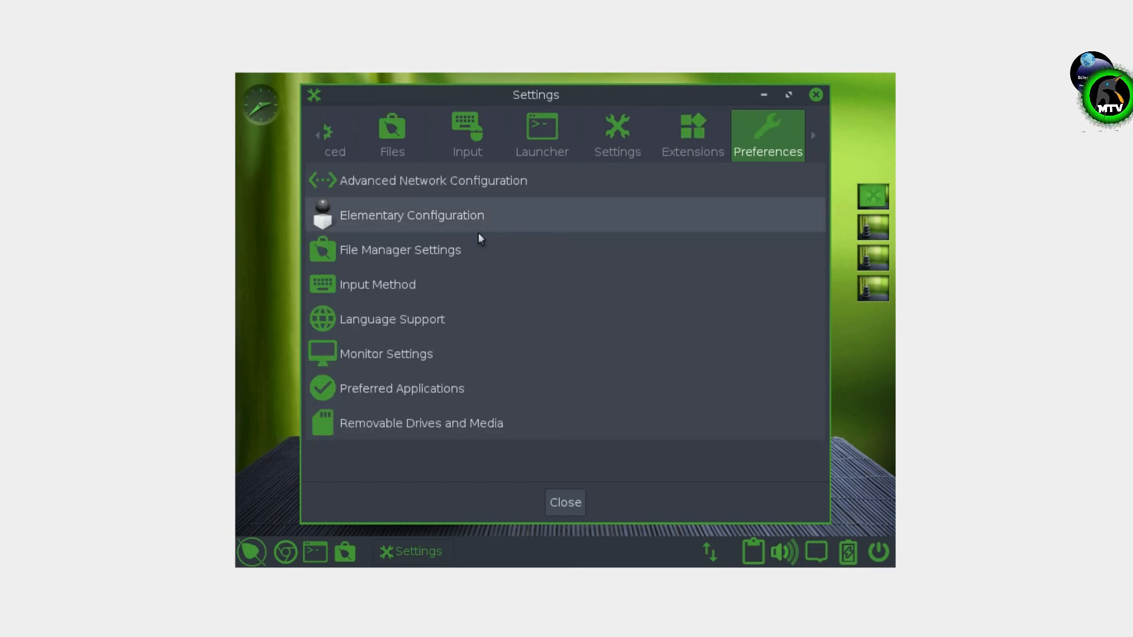
left_click(440, 356)
- Set the Virtual1 output resolution to 1360x768 in Screen Layout
left_click(248, 408)
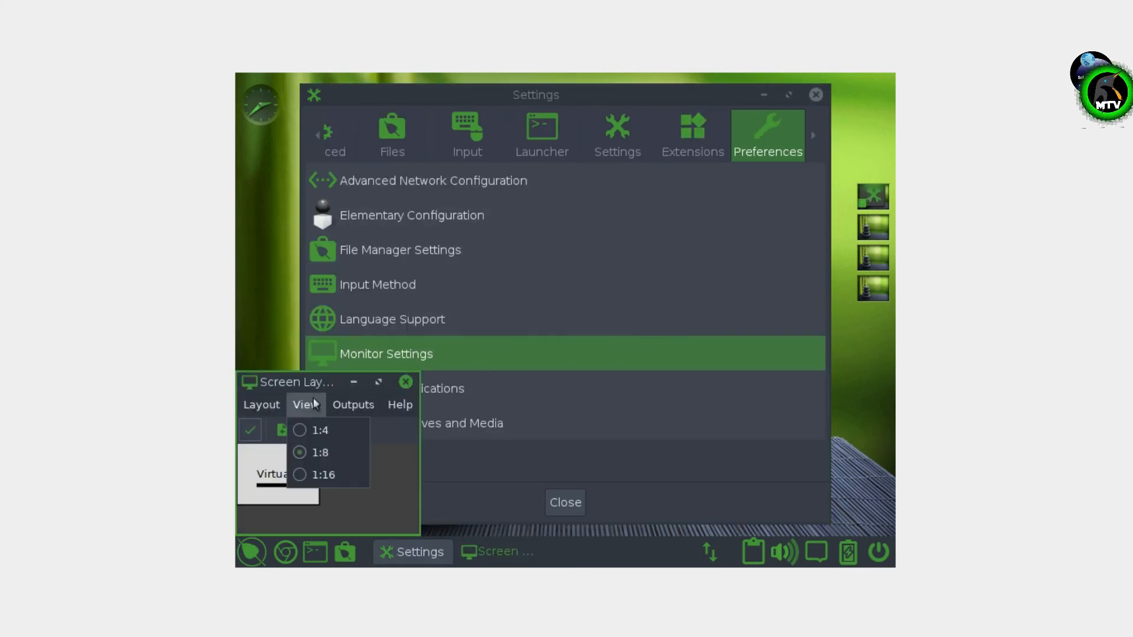
mouse_move(353, 404)
mouse_move(415, 217)
mouse_move(509, 269)
left_click(643, 443)
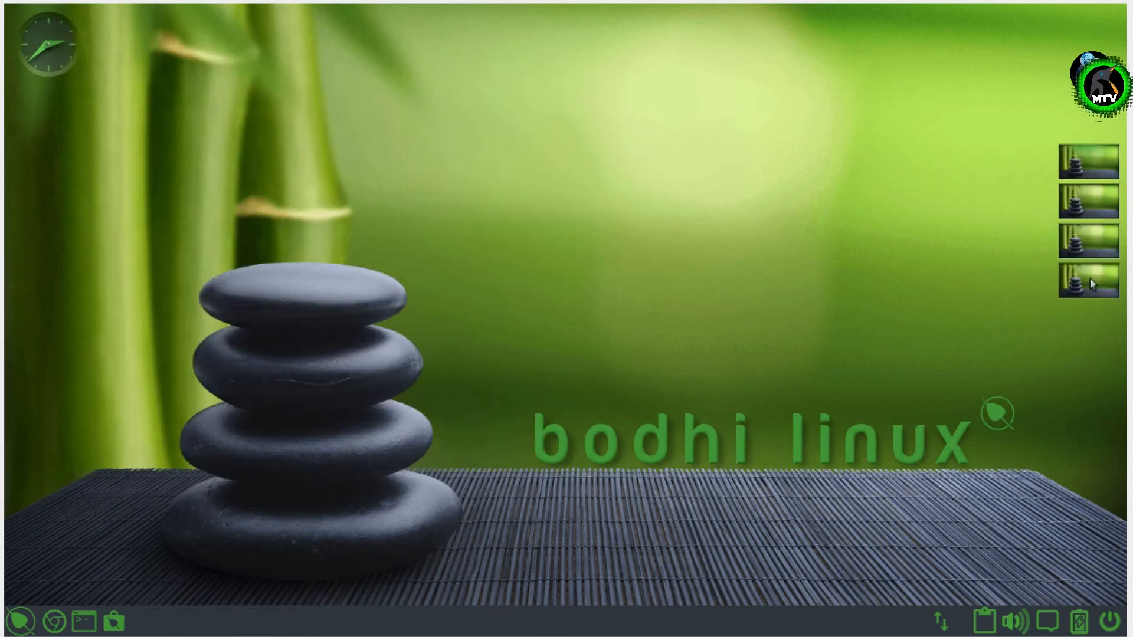
left_click(20, 620)
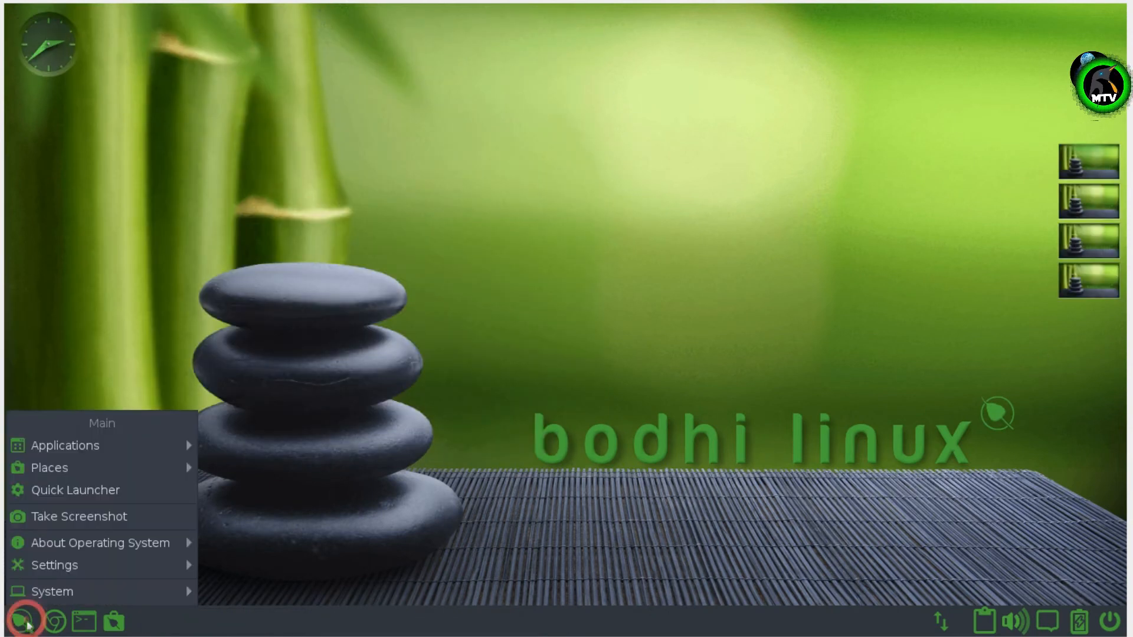
- Browse the Bodhi main menu and its submenus
mouse_move(118, 445)
mouse_move(312, 456)
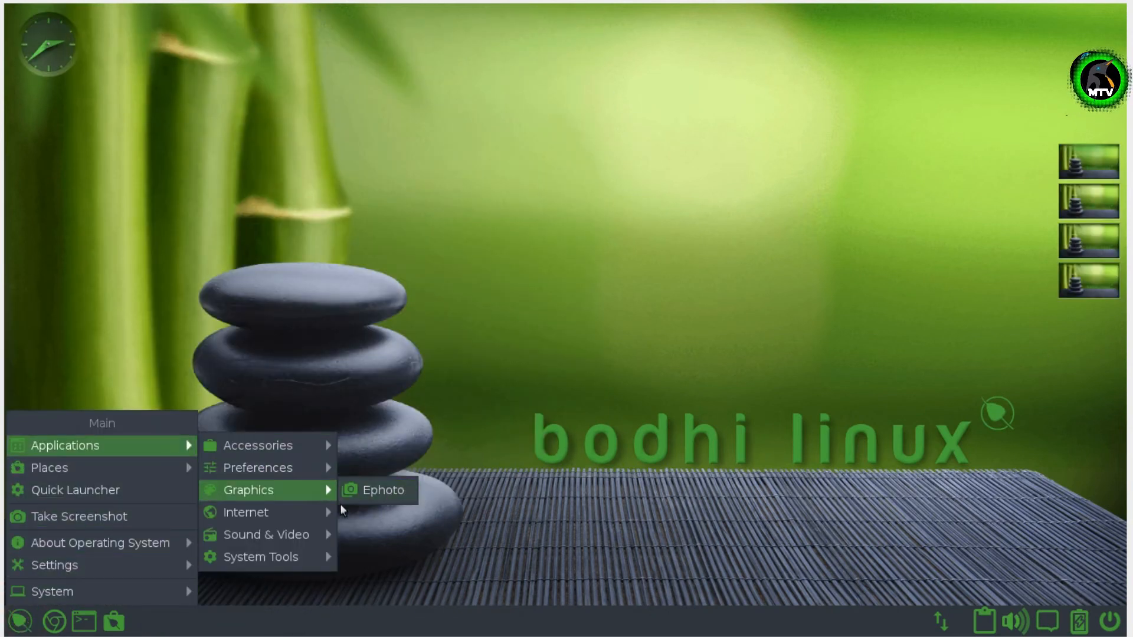
mouse_move(307, 557)
left_click(379, 219)
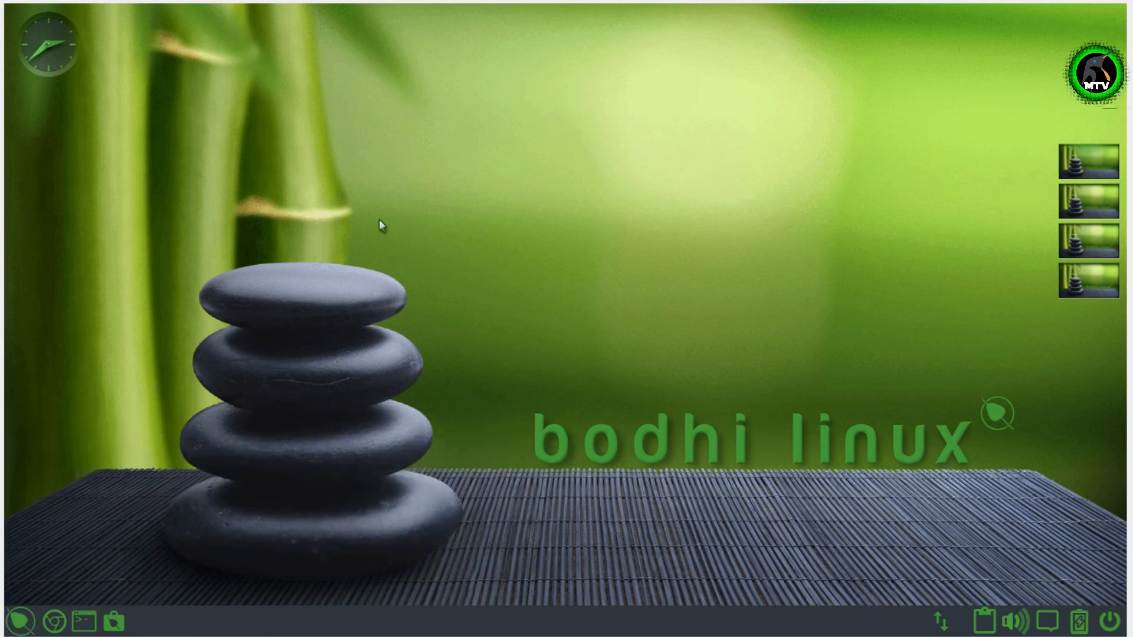
left_click(22, 620)
left_click(1101, 187)
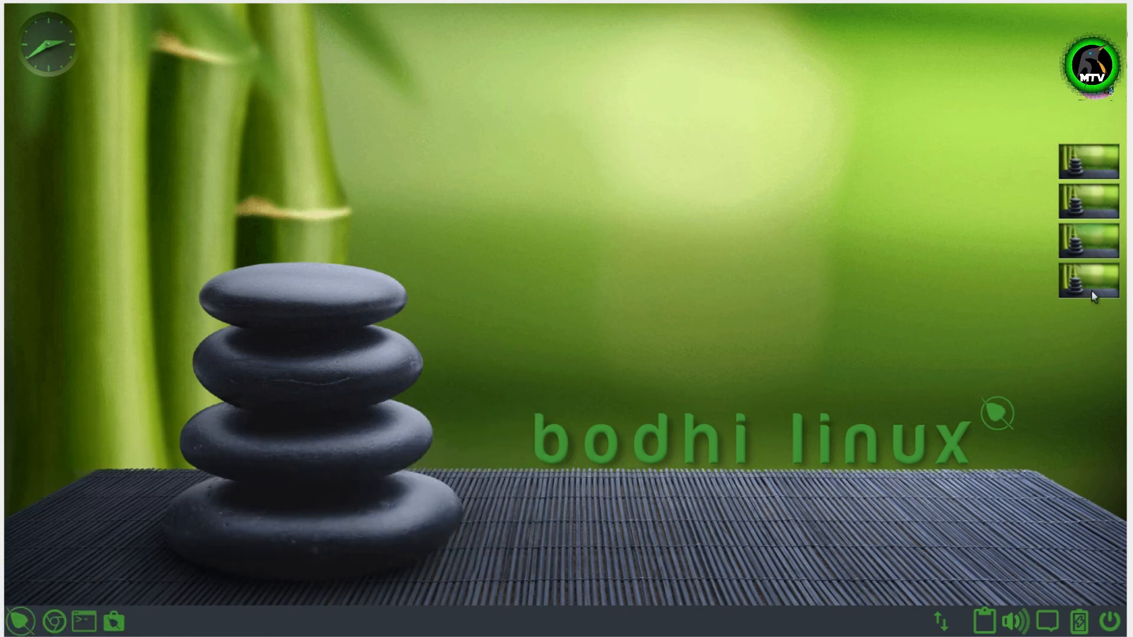
- Remove the workspace pager from the desktop via its Pager options
right_click(1092, 278)
mouse_move(862, 301)
left_click(1077, 401)
- Look through the main menu, shelf power options and clipboard options
left_click(29, 623)
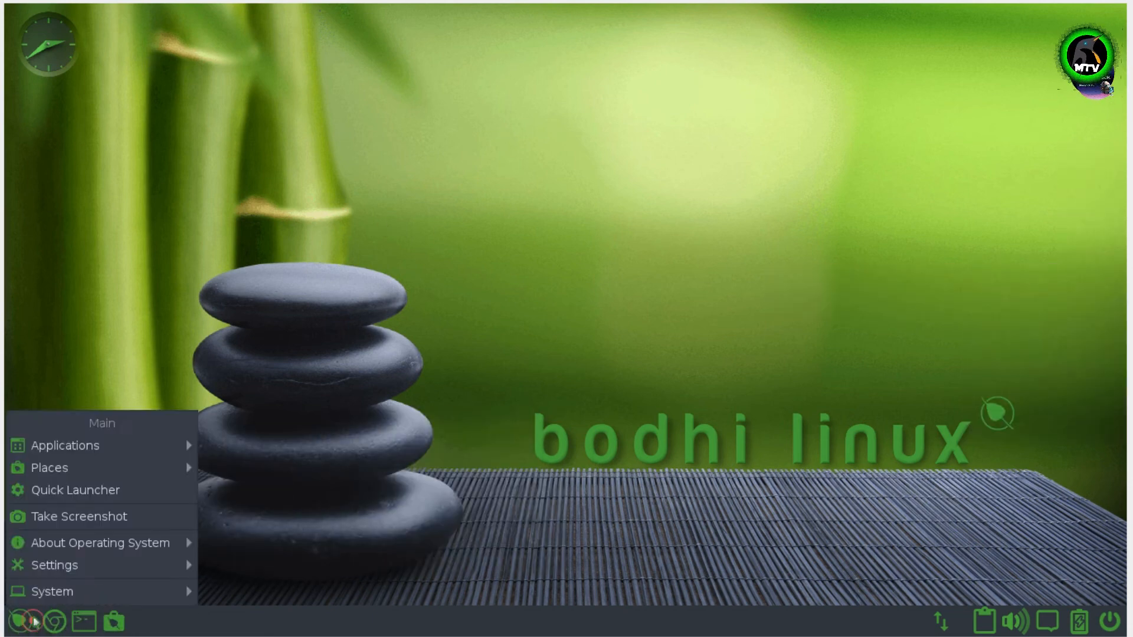
left_click(73, 61)
left_click(1107, 627)
left_click(992, 626)
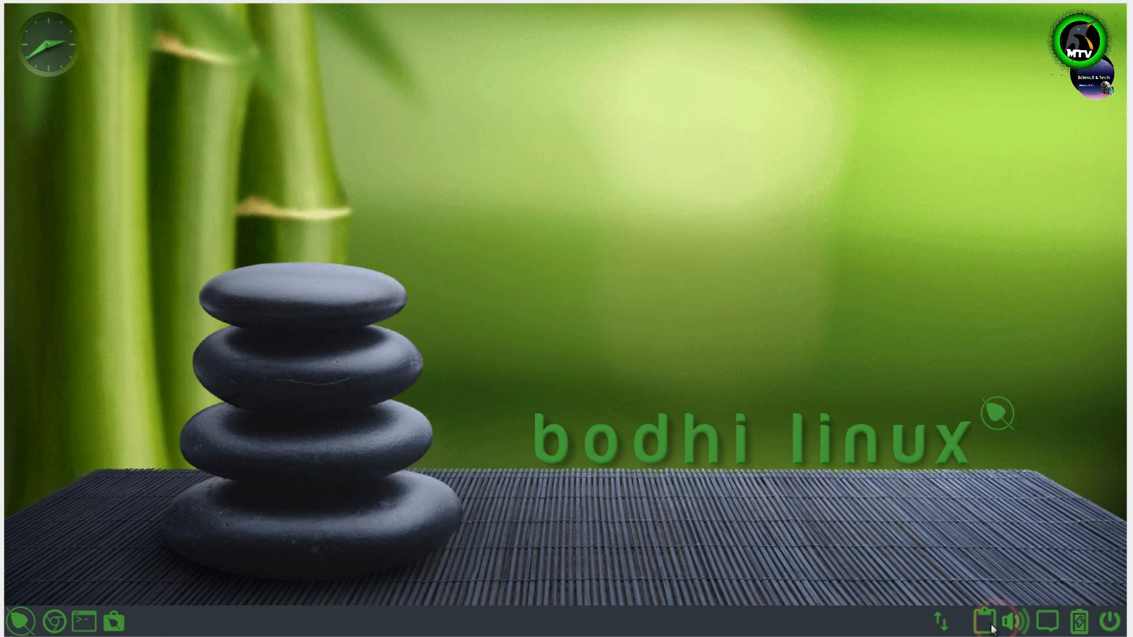
left_click(991, 625)
left_click(29, 622)
left_click(27, 622)
mouse_move(129, 550)
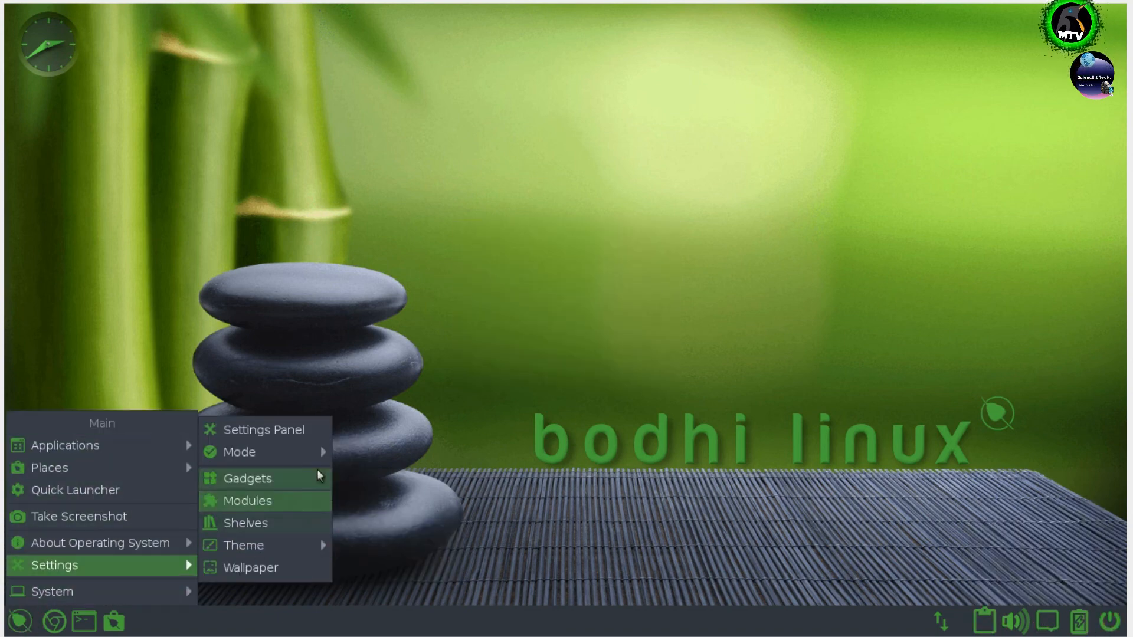
left_click(192, 489)
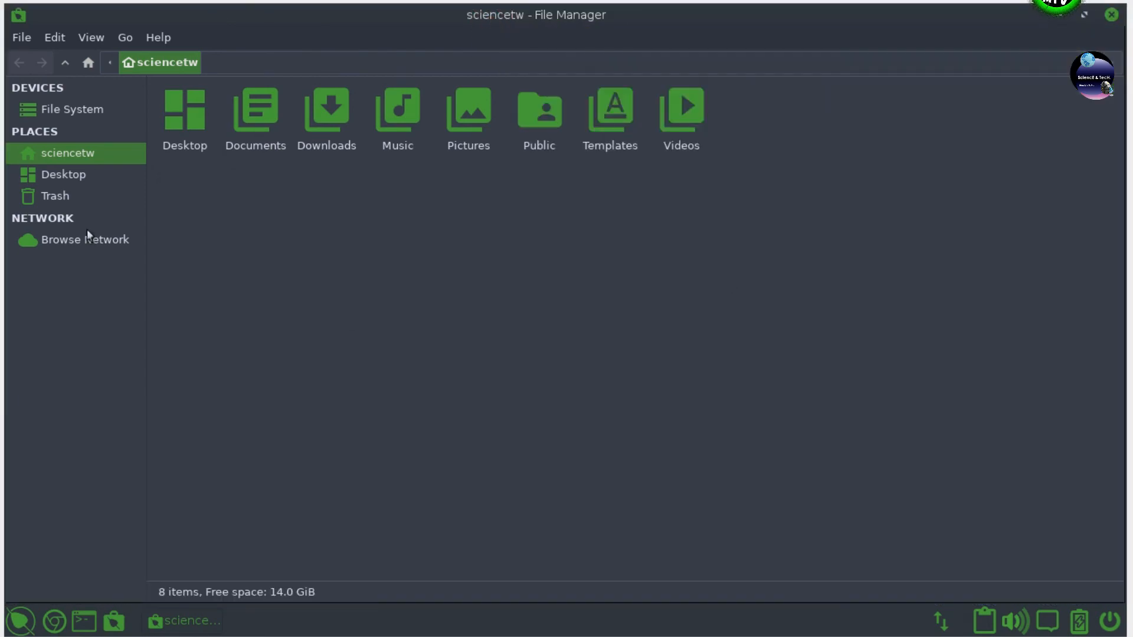
- View Trash, Desktop and the root file system in the file manager, then launch Chromium
left_click(88, 197)
left_click(92, 176)
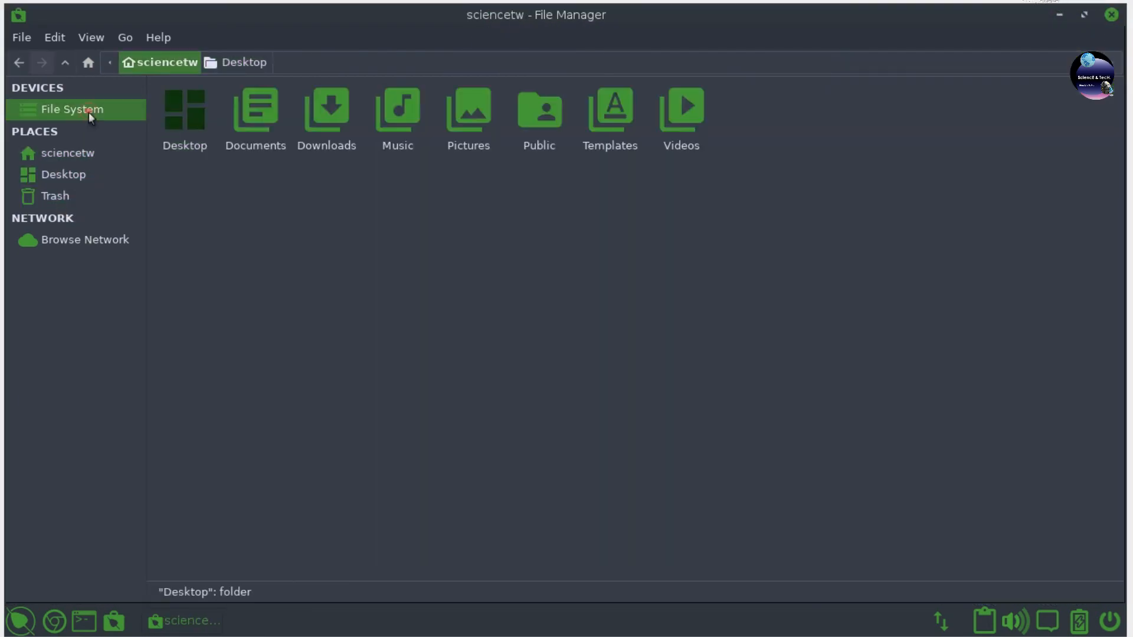
left_click(88, 111)
left_click(22, 623)
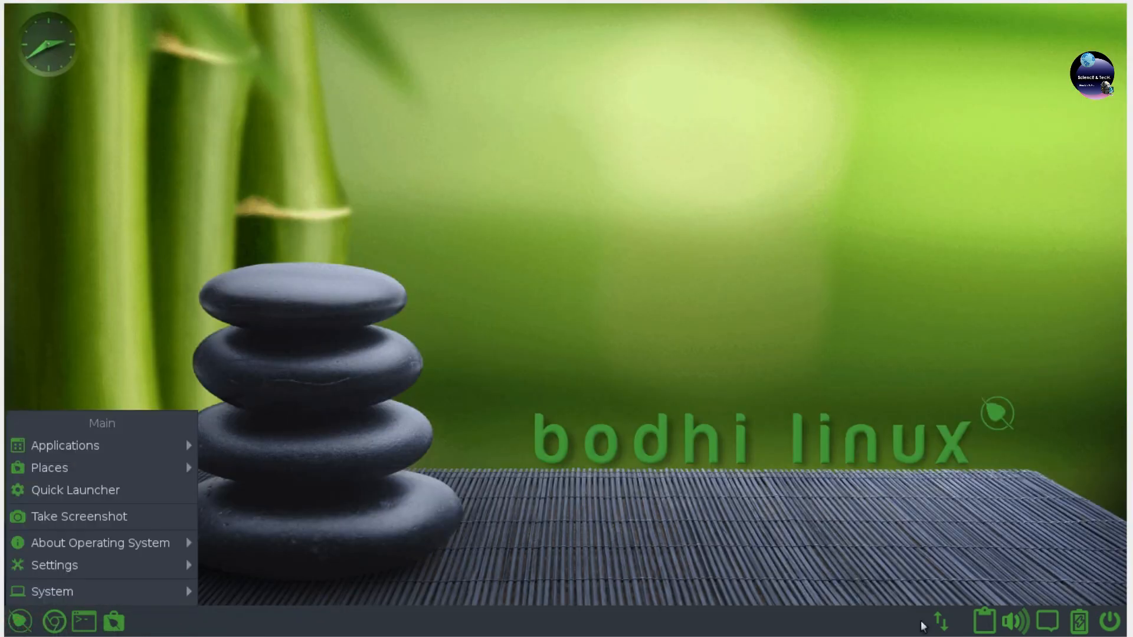
left_click(54, 621)
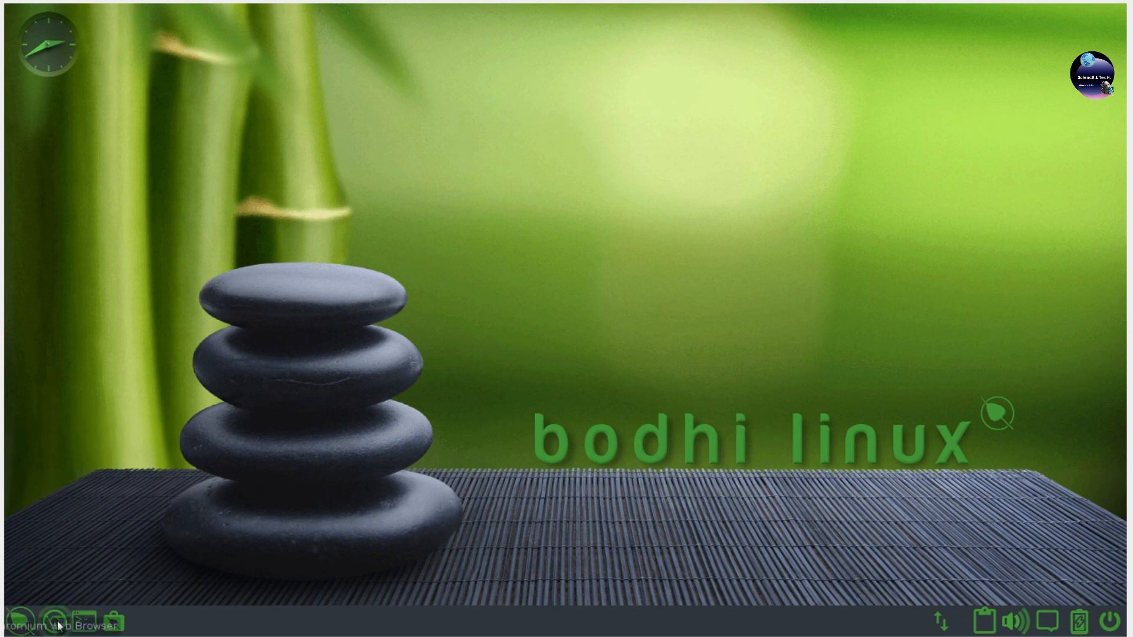